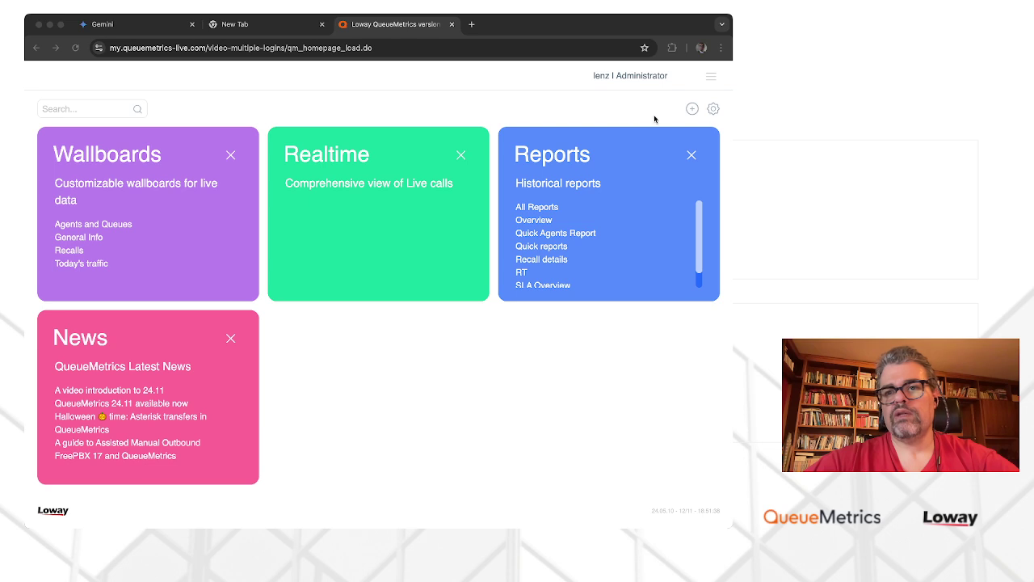
# - Start a new system user with login alice and real name Alice
pyautogui.click(714, 107)
pyautogui.click(713, 107)
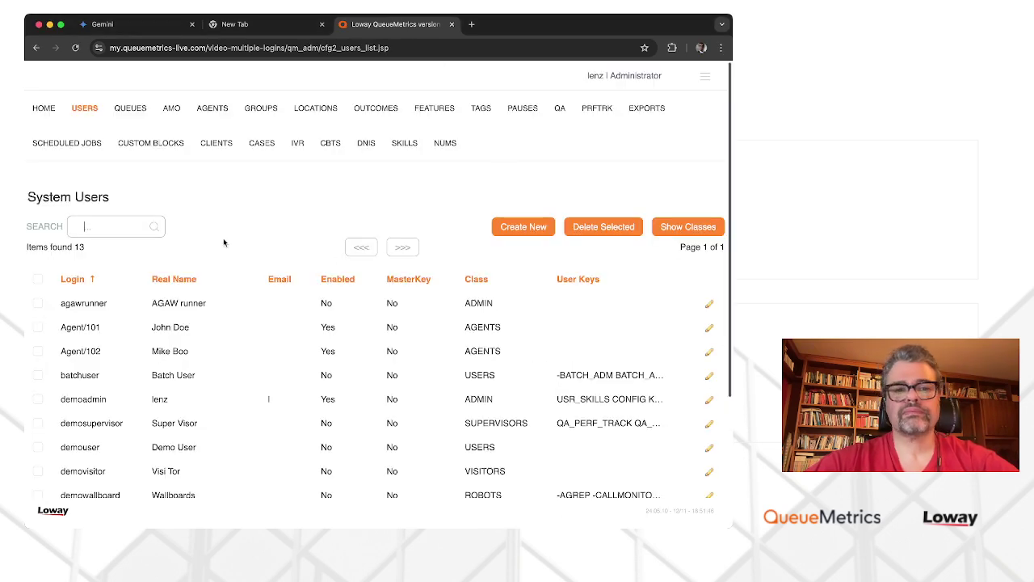
pyautogui.click(524, 227)
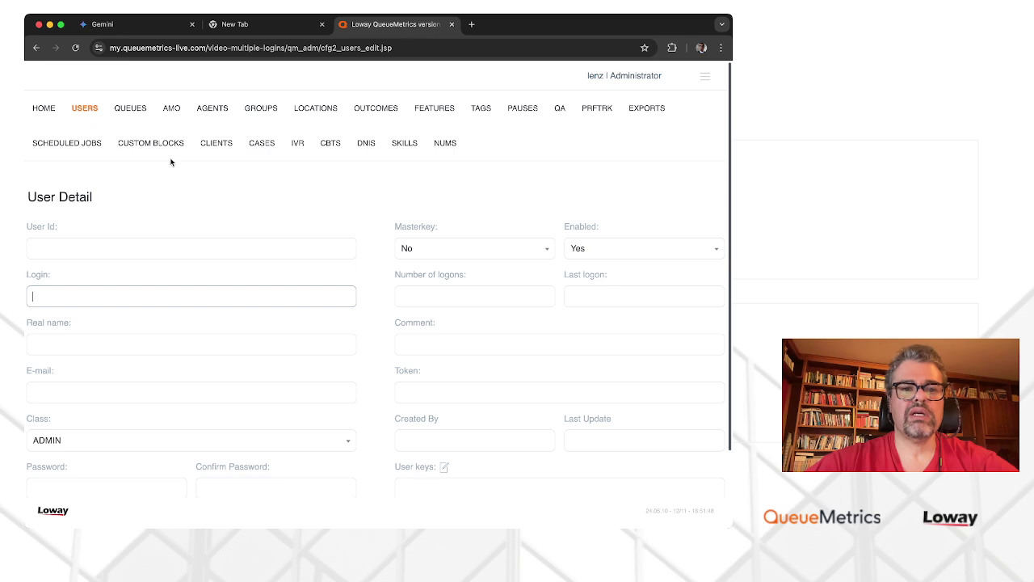
pyautogui.write('alice')
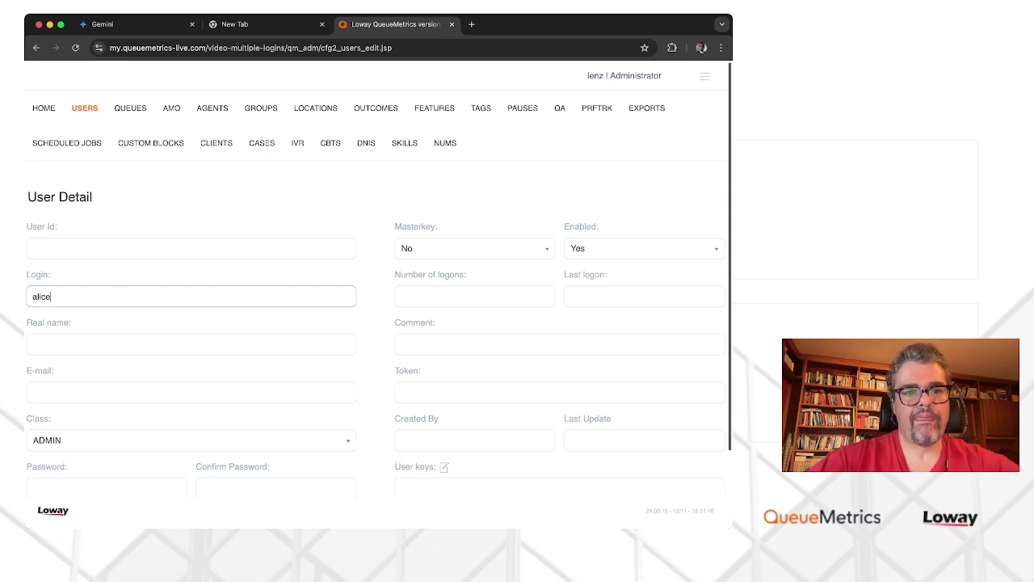
pyautogui.click(191, 344)
pyautogui.write('Alice')
pyautogui.press('Tab')
# - Give alice class USERS, enter and confirm her password, and save the user
pyautogui.click(81, 447)
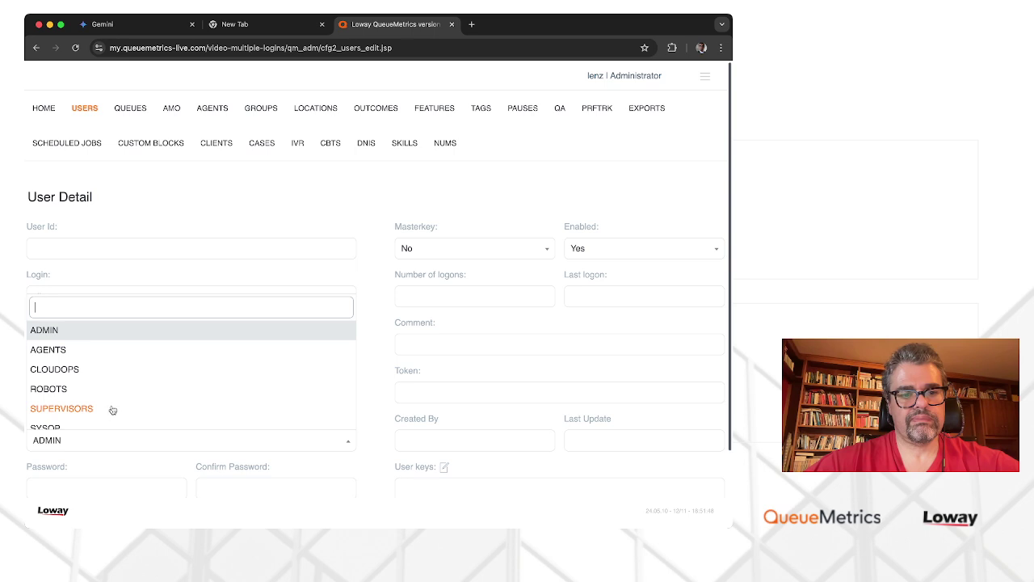
pyautogui.scroll(-3, 113, 397)
pyautogui.click(92, 388)
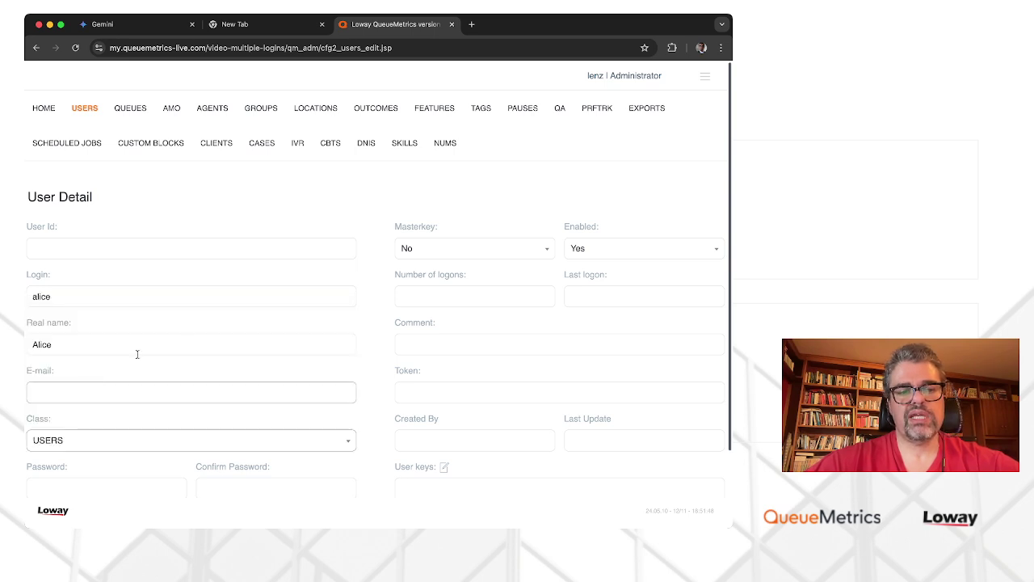
pyautogui.scroll(-3, 170, 340)
pyautogui.click(85, 403)
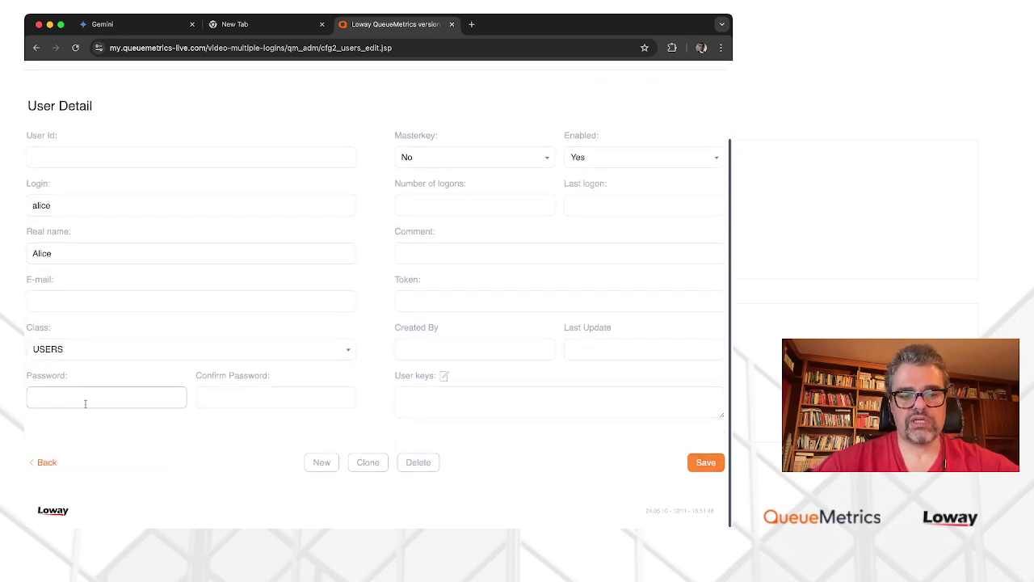
pyautogui.press('Tab')
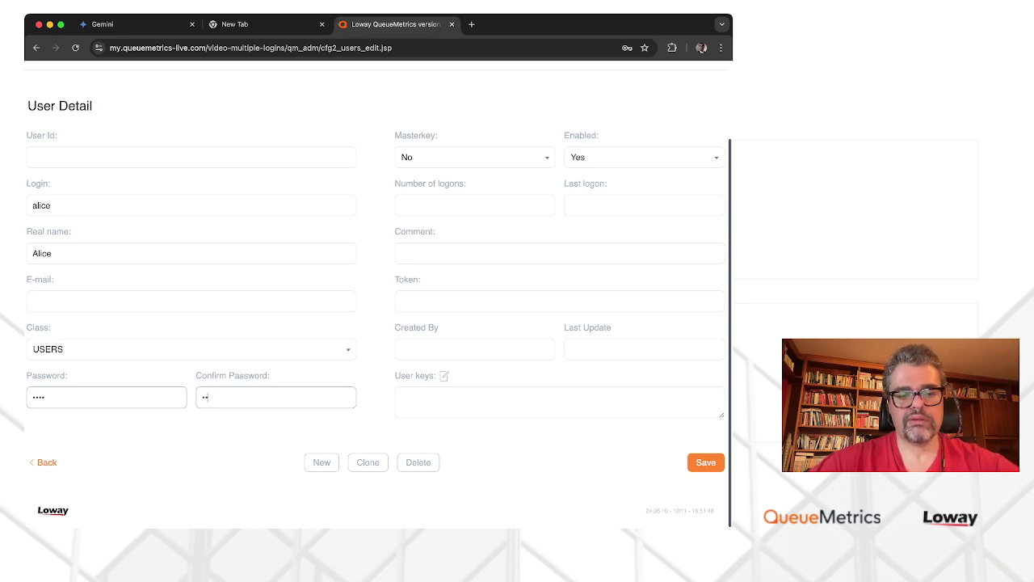
pyautogui.press('Tab')
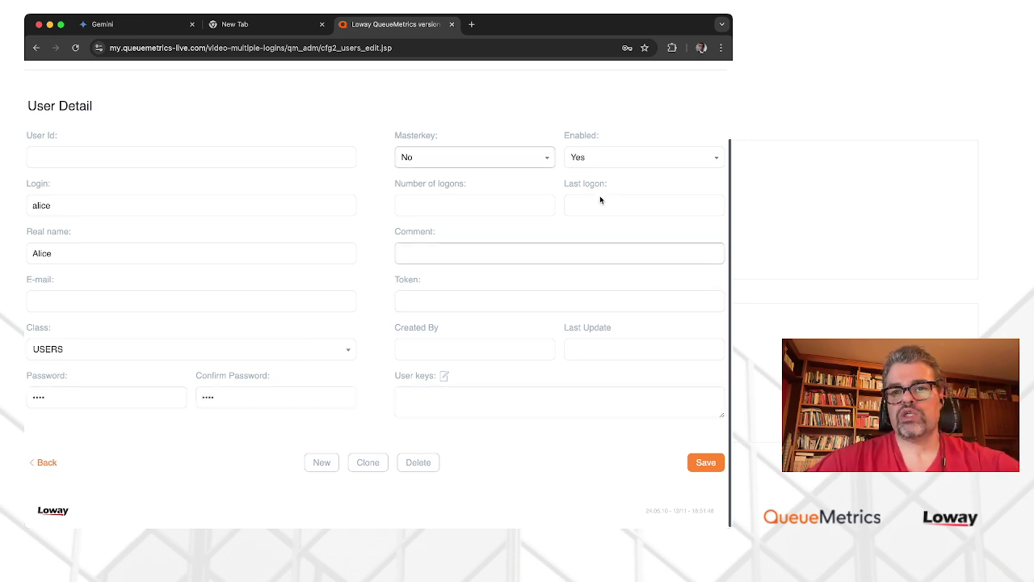
pyautogui.click(700, 463)
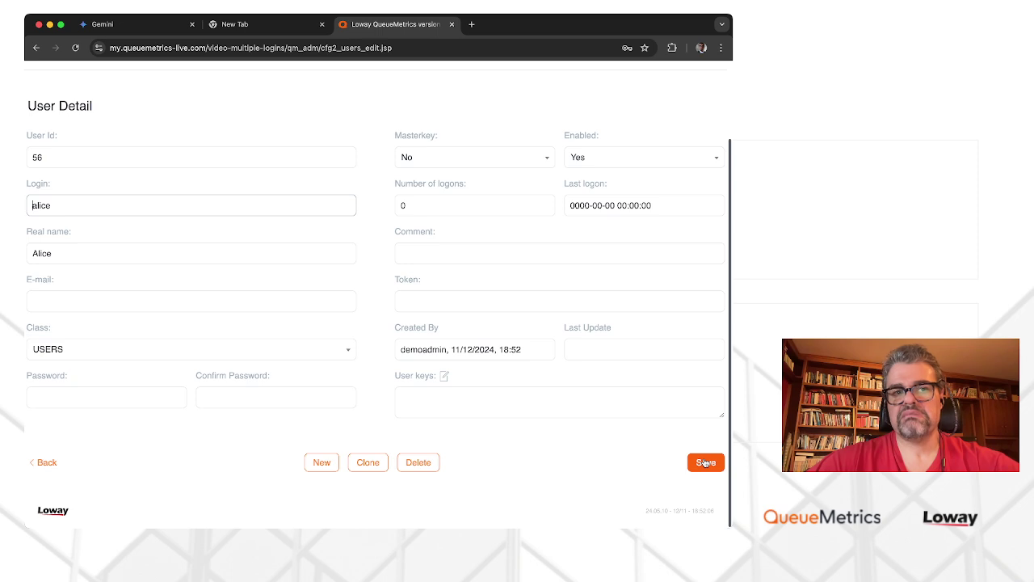
pyautogui.scroll(3, 351, 369)
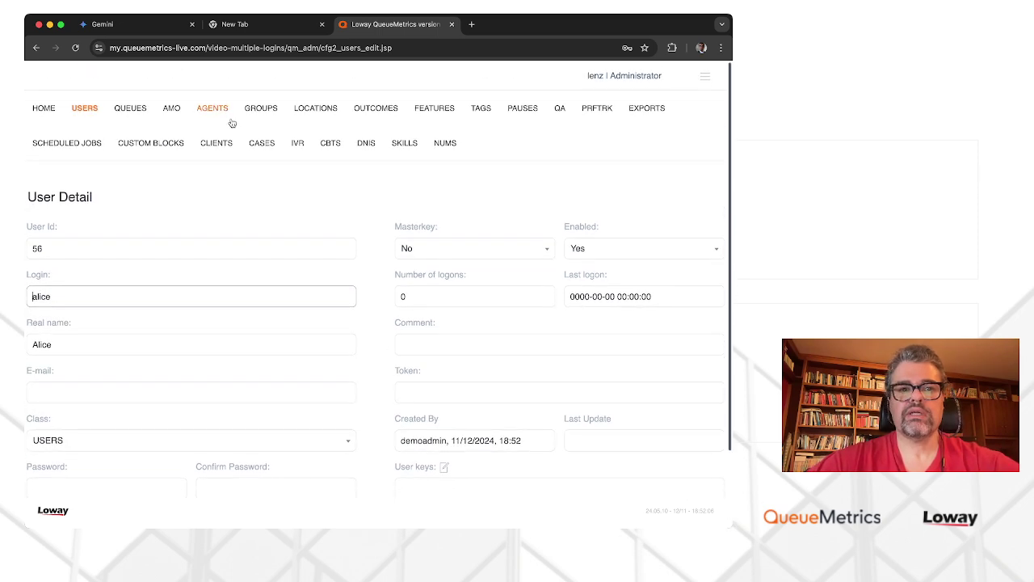
# - Start another new user with login bob and real name Bob
pyautogui.click(85, 107)
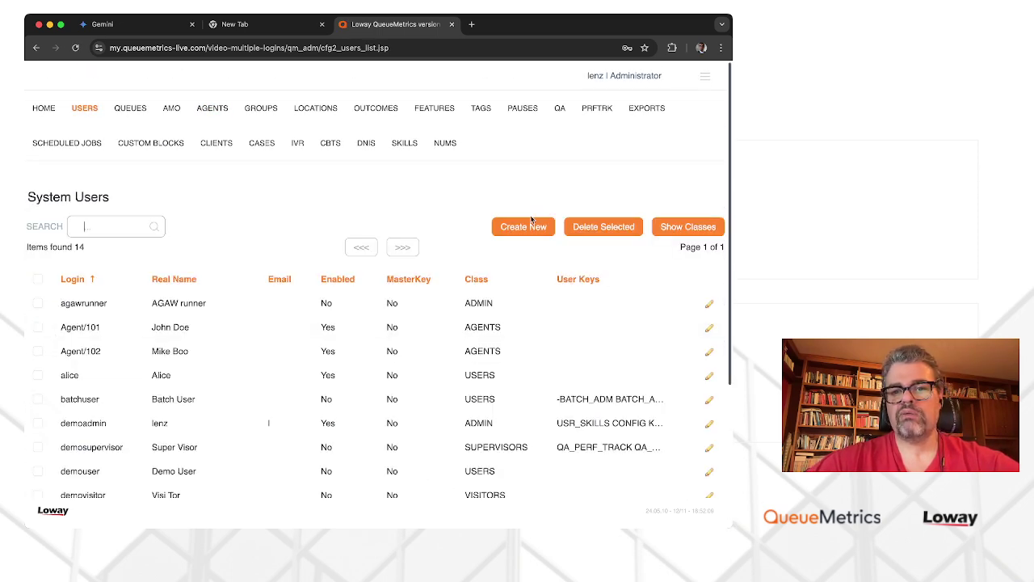
pyautogui.click(534, 226)
pyautogui.click(138, 247)
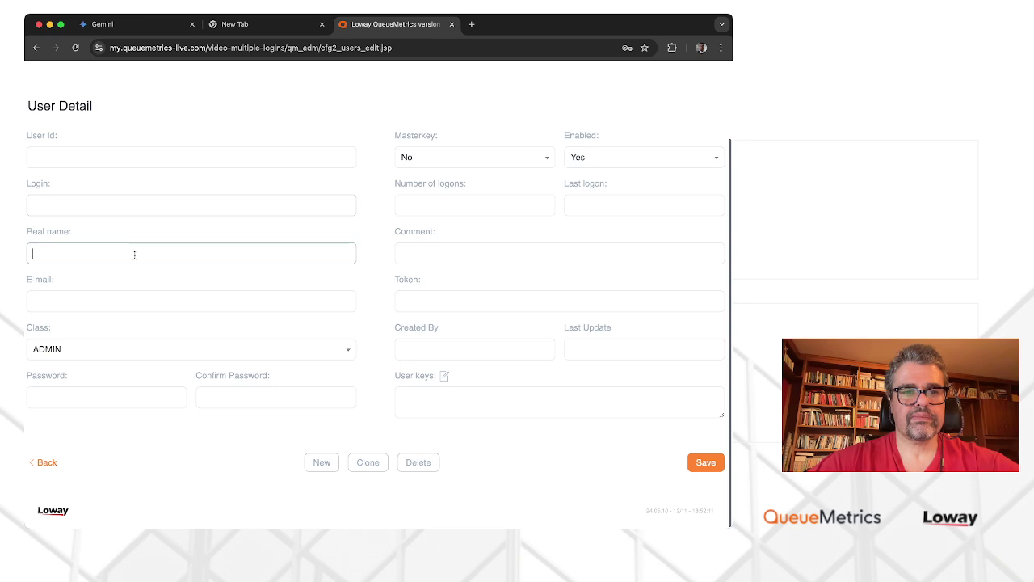
pyautogui.click(96, 208)
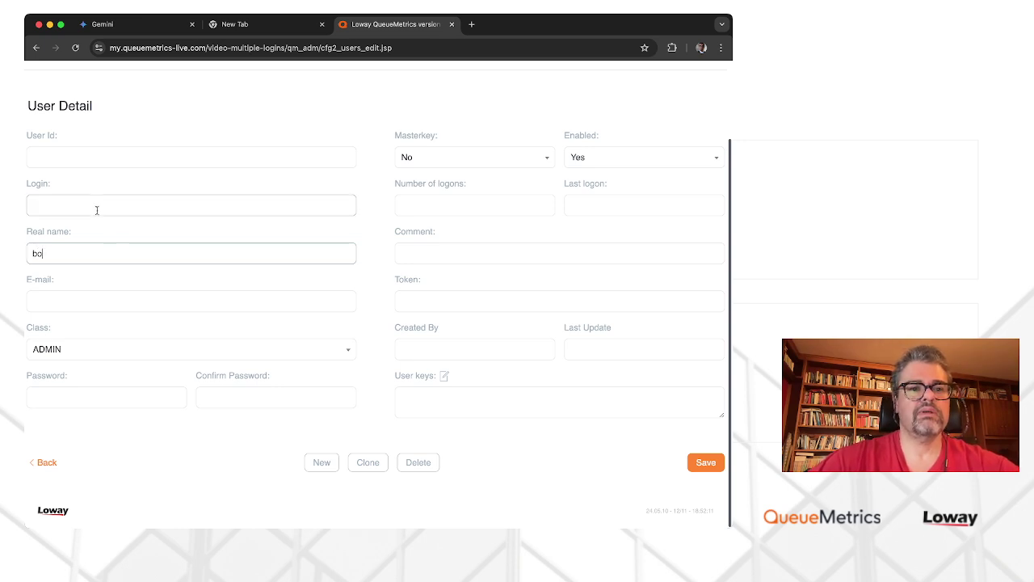
pyautogui.write('b')
pyautogui.press('Tab')
pyautogui.write('Bob')
pyautogui.press('Tab')
pyautogui.press('Tab')
# - Assign bob class USERS, enter and confirm his password, and save him
pyautogui.click(91, 348)
pyautogui.scroll(-3, 105, 445)
pyautogui.click(89, 449)
pyautogui.click(77, 398)
pyautogui.press('Tab')
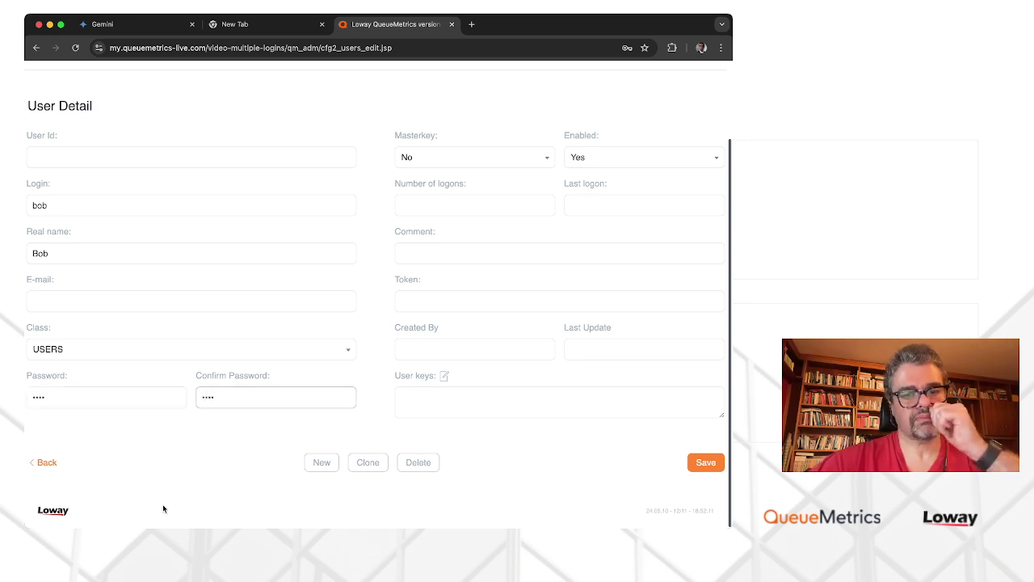
pyautogui.click(704, 463)
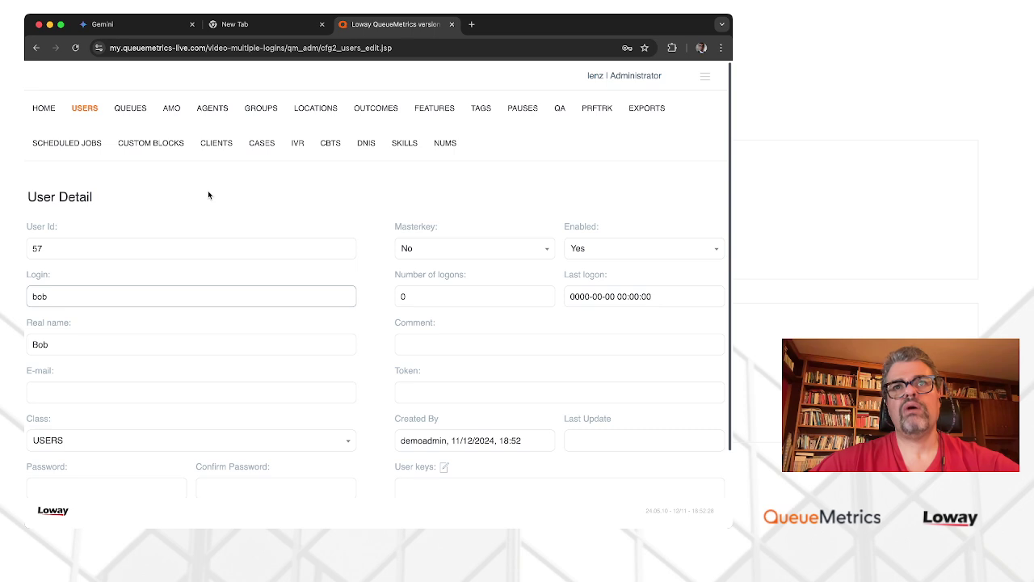
# - Set Queue A's visibility key to KA and save the queue
pyautogui.click(128, 106)
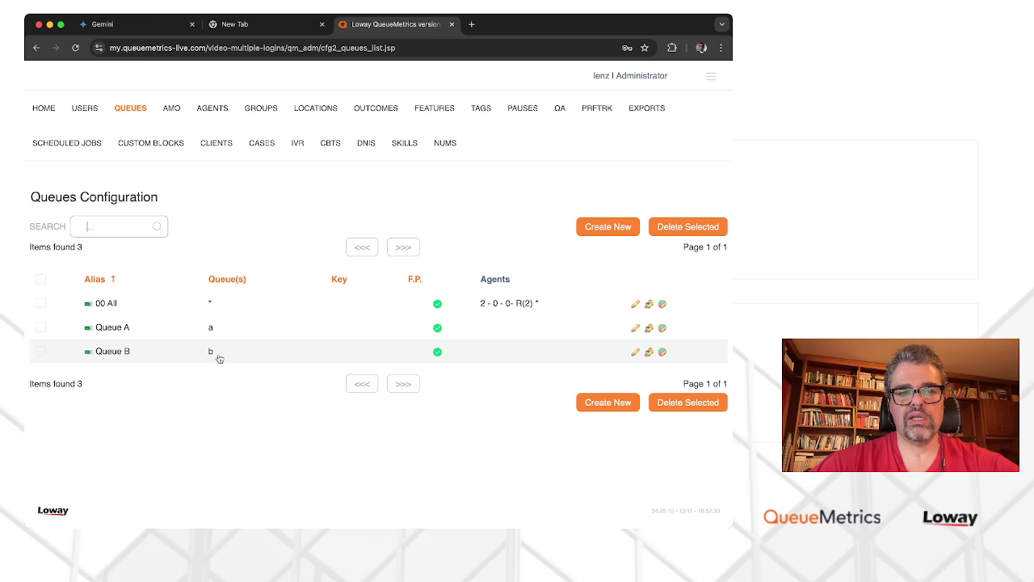
pyautogui.click(635, 330)
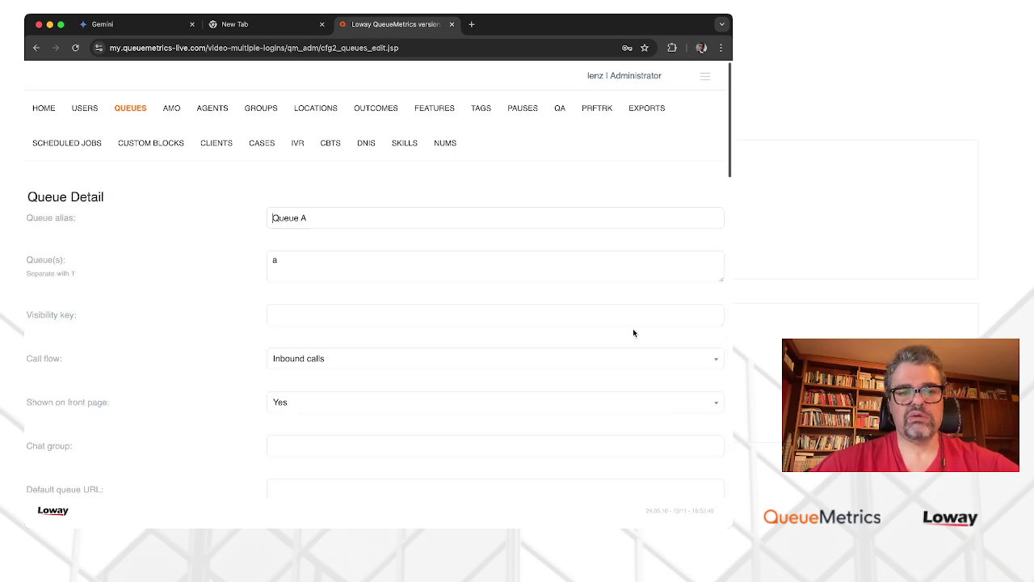
pyautogui.click(307, 312)
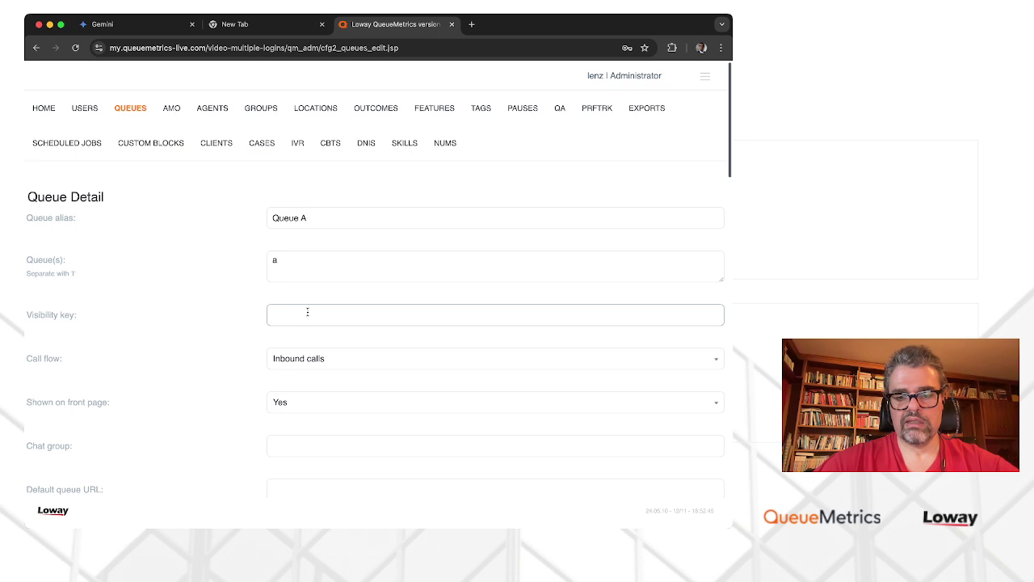
pyautogui.write('KA')
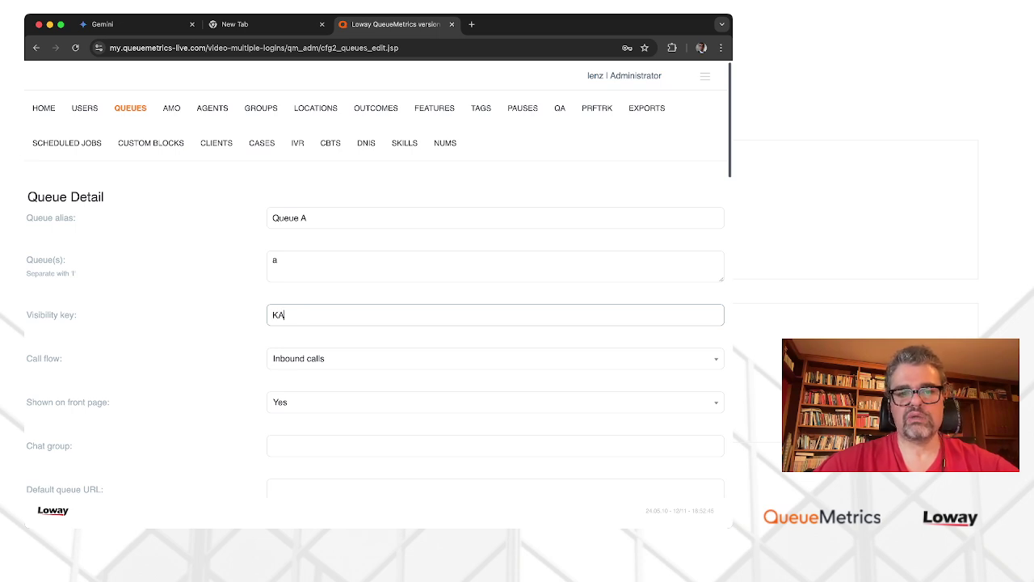
pyautogui.scroll(-3, 227, 327)
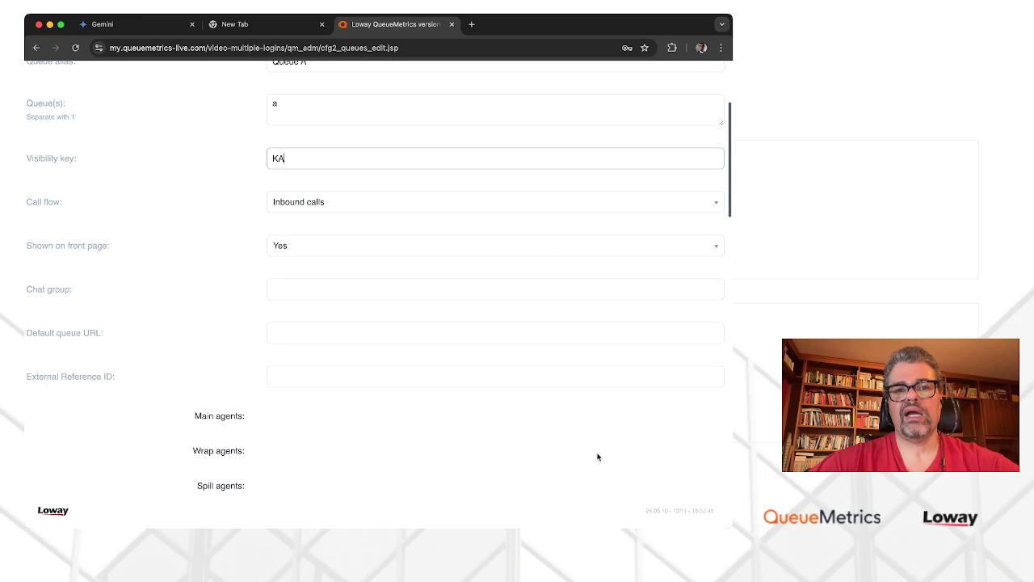
pyautogui.scroll(-3, 475, 269)
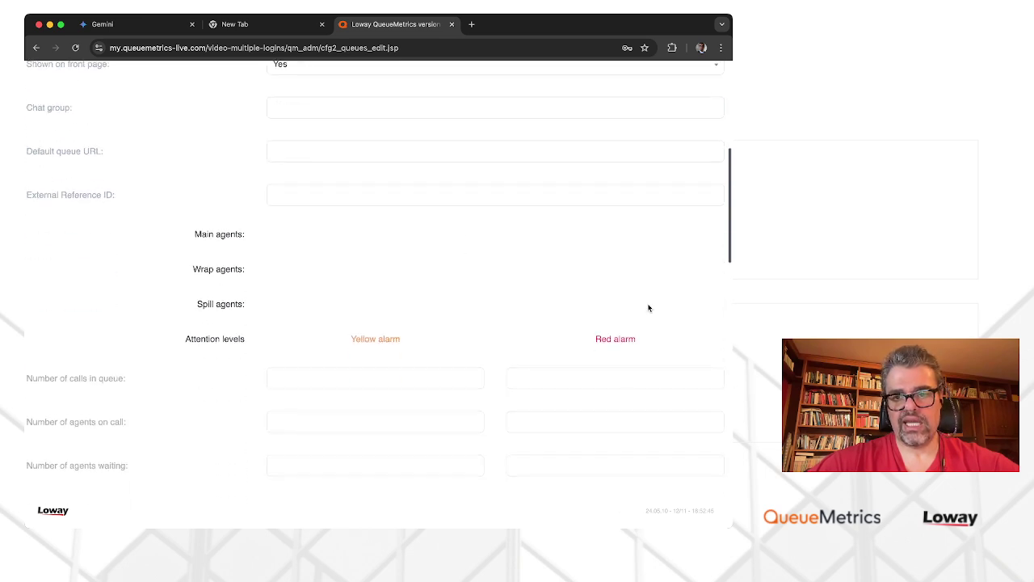
pyautogui.scroll(-15, 648, 308)
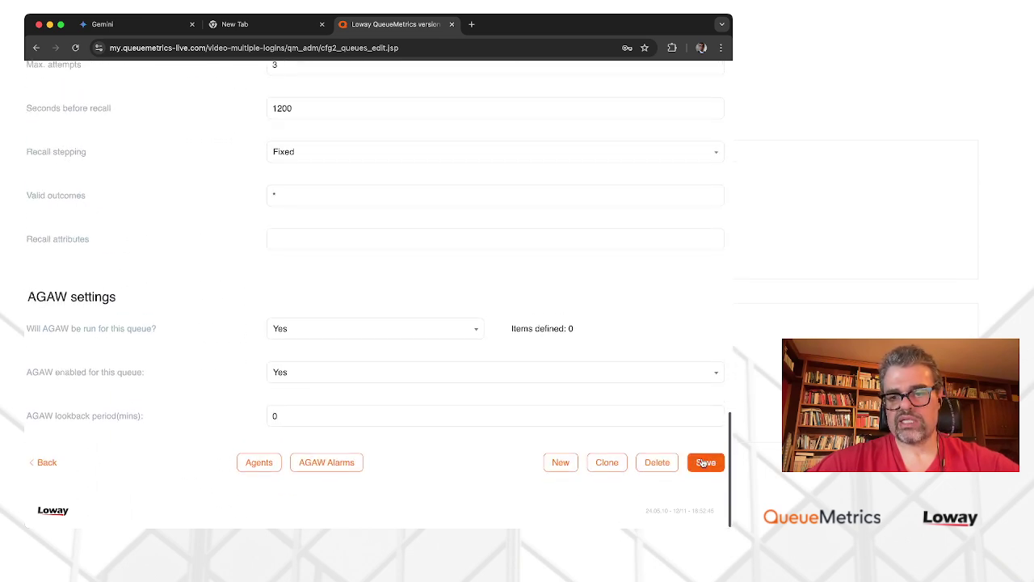
pyautogui.click(704, 463)
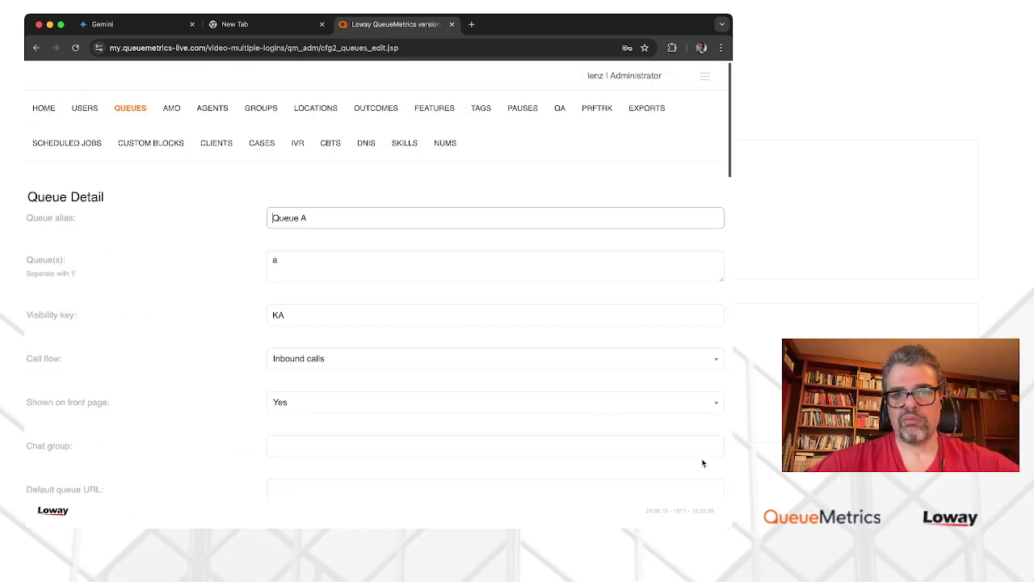
# - Set Queue B's visibility key to KB, save, and return to the system users list
pyautogui.click(131, 108)
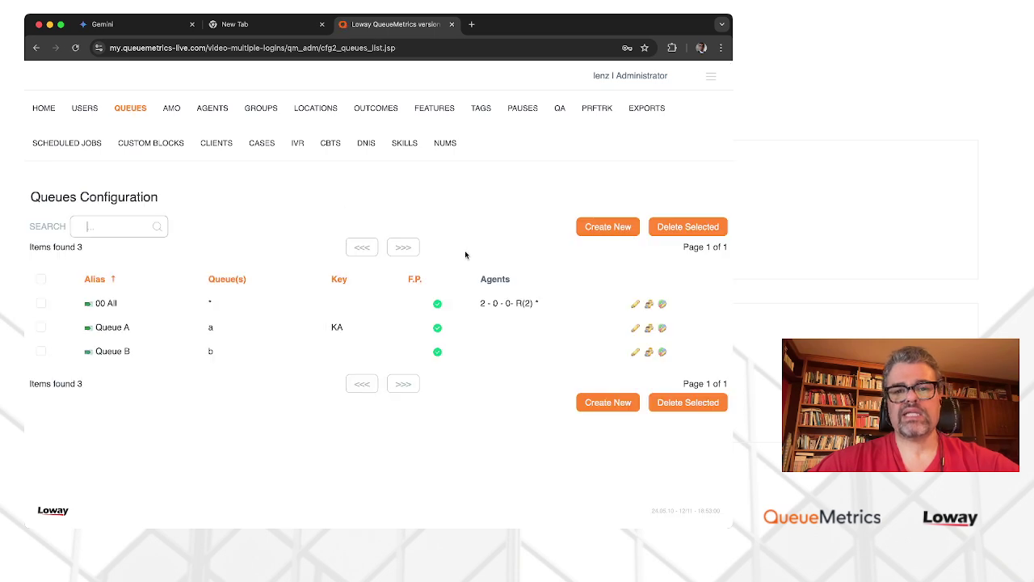
pyautogui.click(636, 353)
pyautogui.click(334, 315)
pyautogui.write('KB')
pyautogui.scroll(-20, 455, 351)
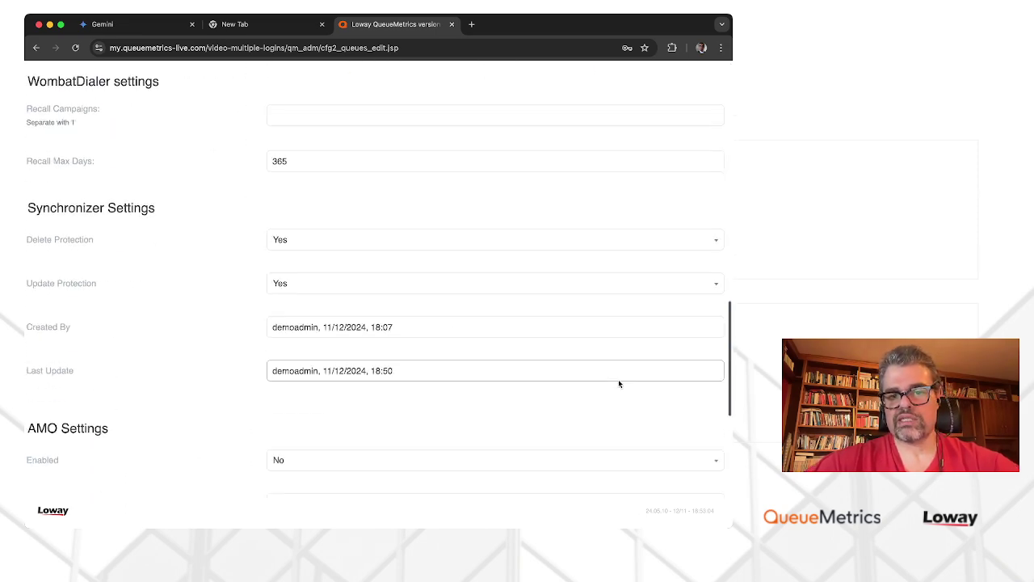
pyautogui.click(705, 450)
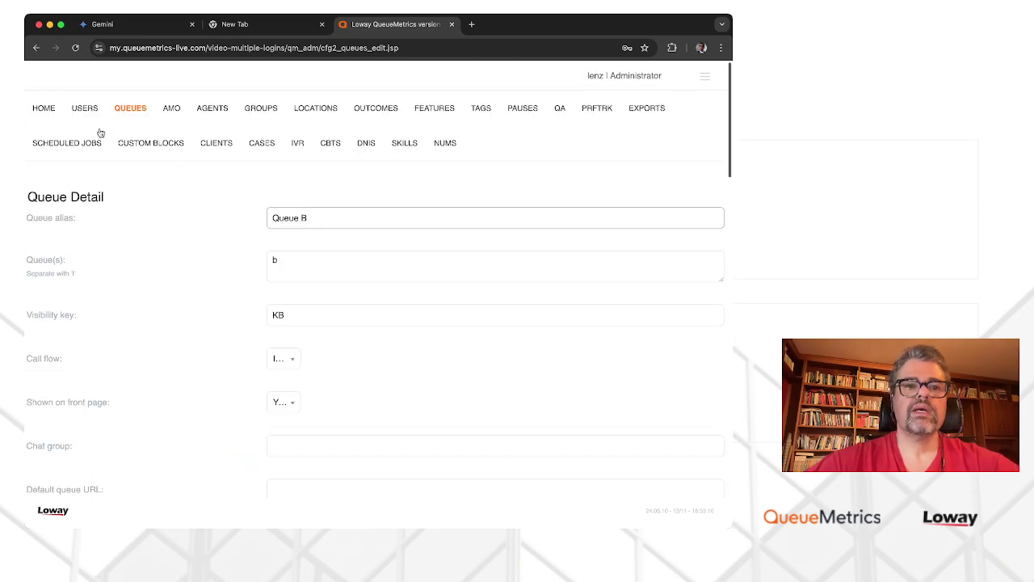
pyautogui.click(85, 110)
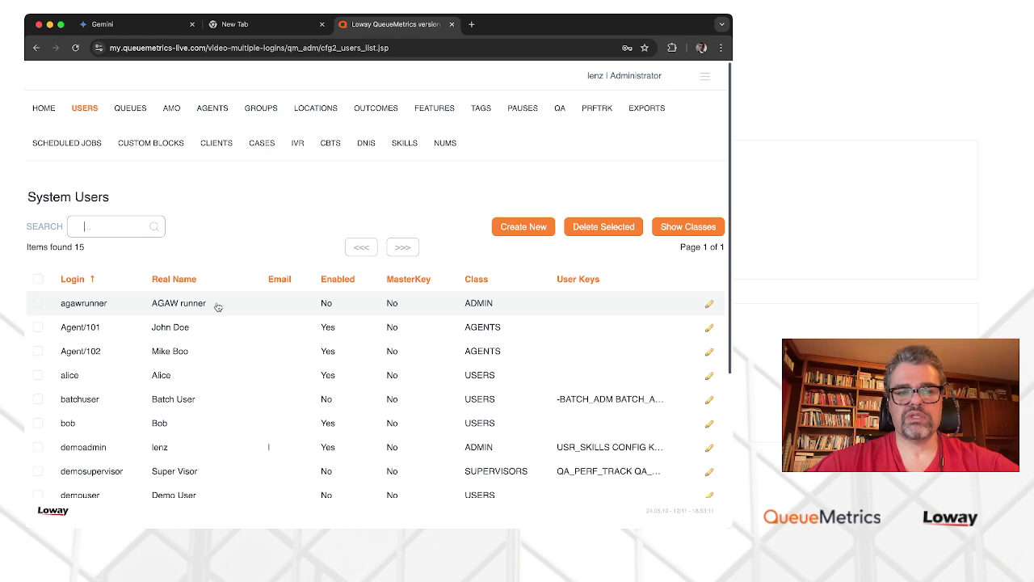
# - Give user alice the user key KA and save her details
pyautogui.click(709, 376)
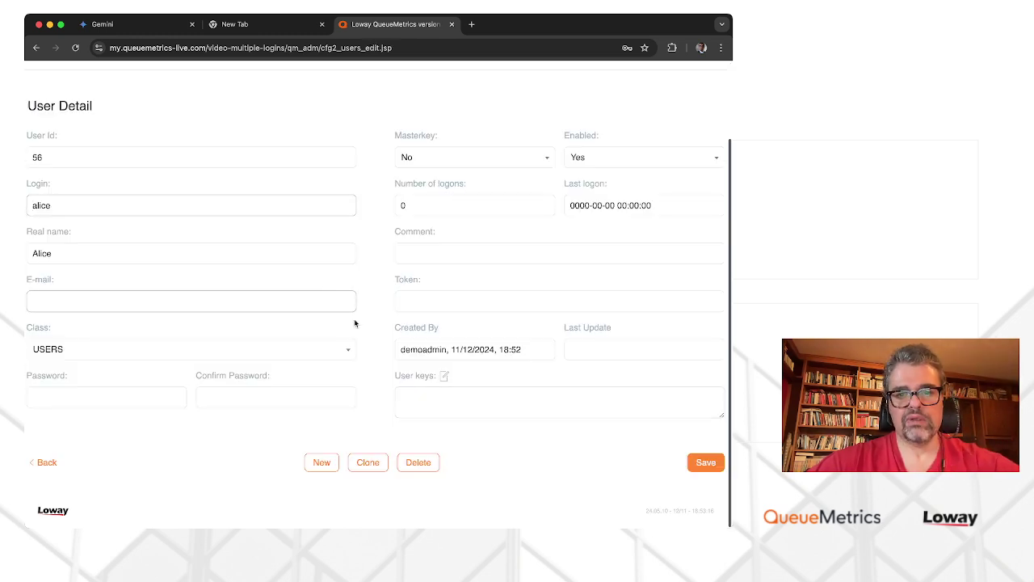
pyautogui.click(413, 400)
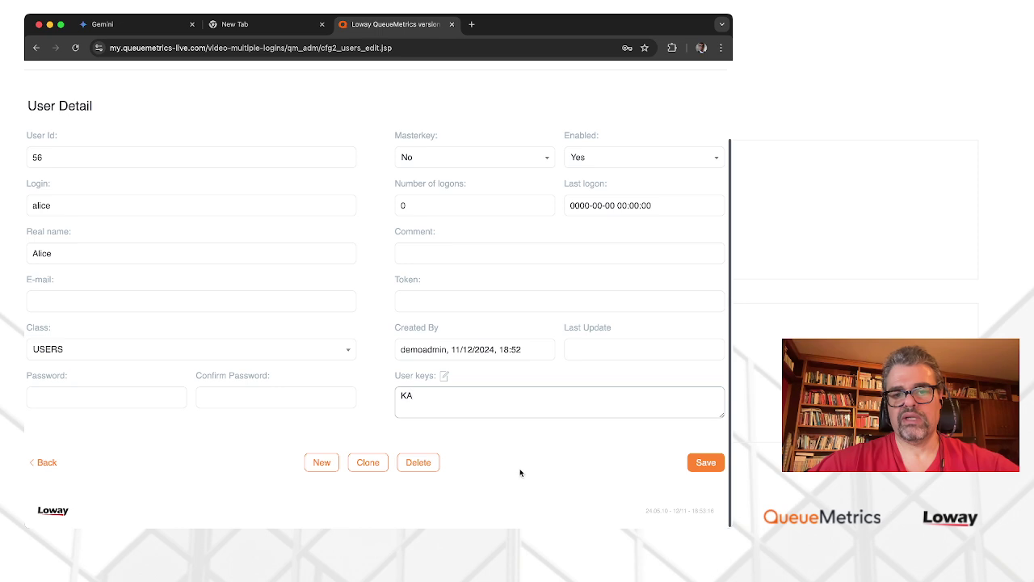
pyautogui.click(703, 467)
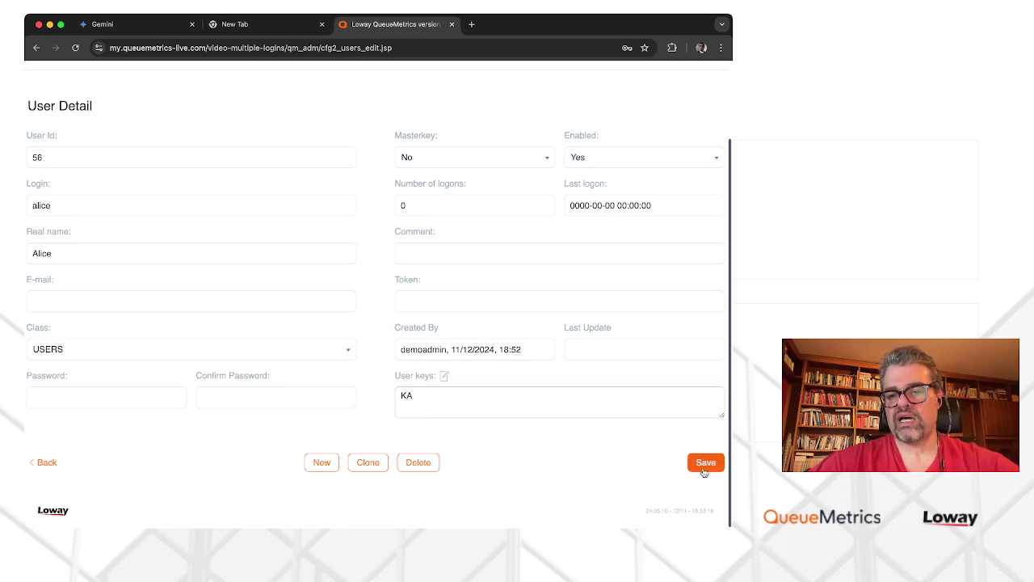
pyautogui.click(714, 462)
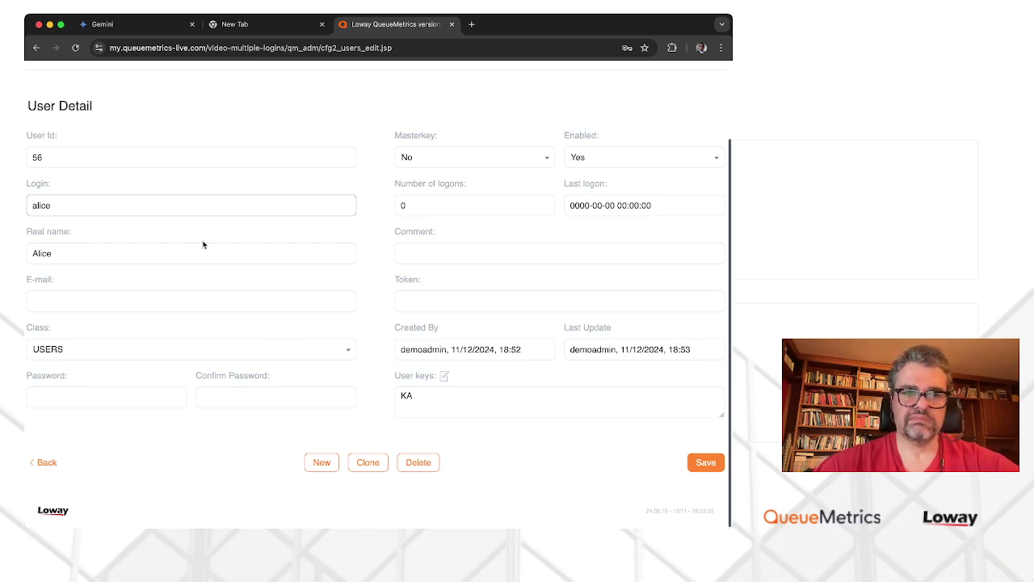
pyautogui.scroll(3, 203, 243)
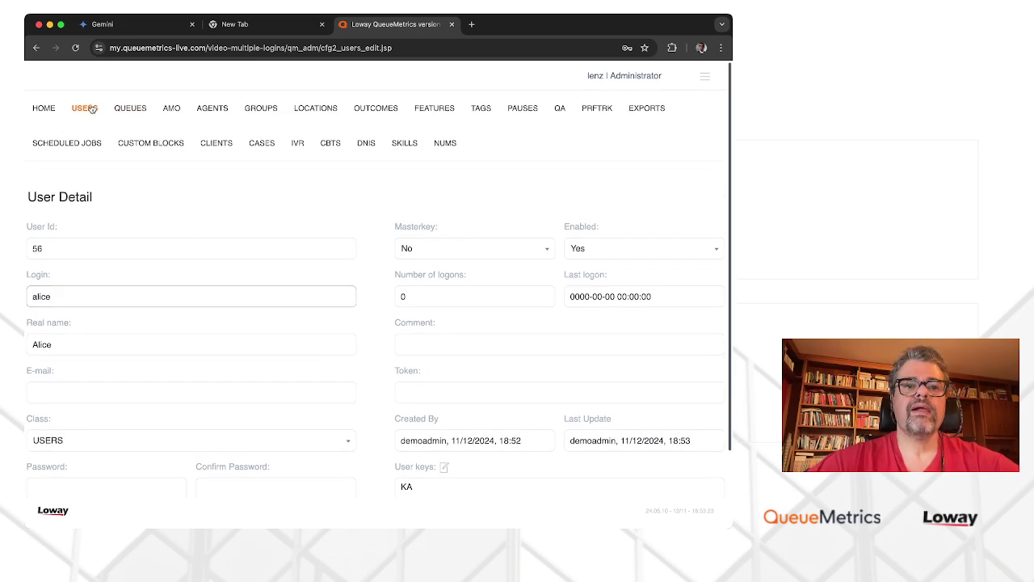
# - Check alice's KA key in the users list and open bob's user keys for editing
pyautogui.click(87, 108)
pyautogui.scroll(-4, 279, 319)
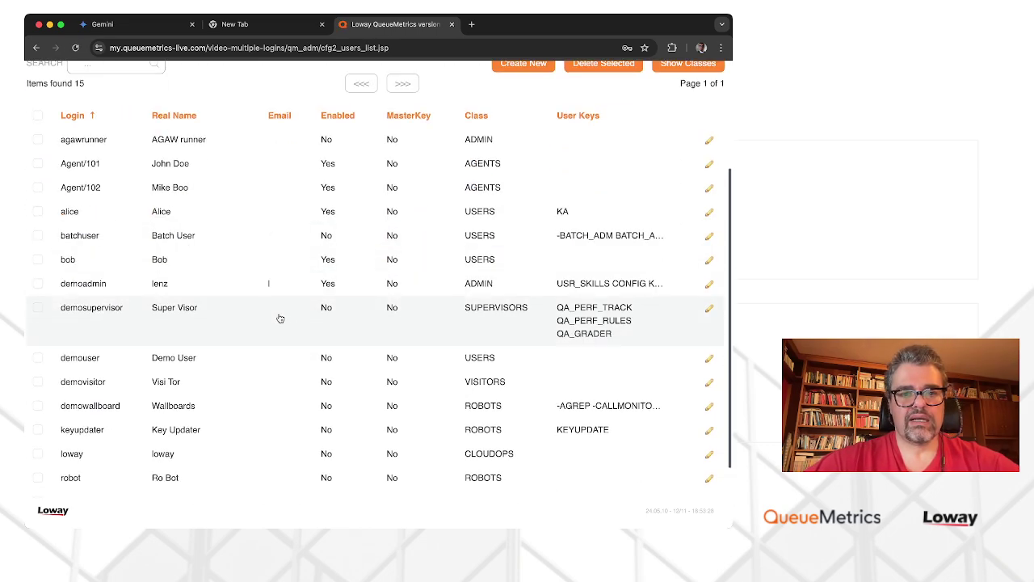
pyautogui.doubleClick(563, 212)
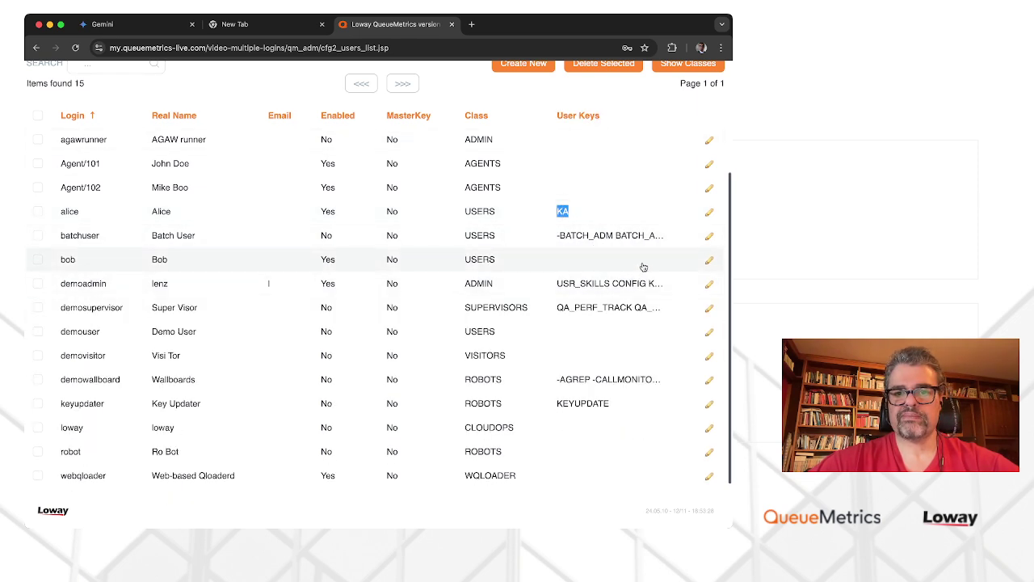
pyautogui.click(710, 262)
pyautogui.click(414, 396)
# - Save bob's user key KB, confirm queue keys KA and KB, and go home
pyautogui.click(705, 463)
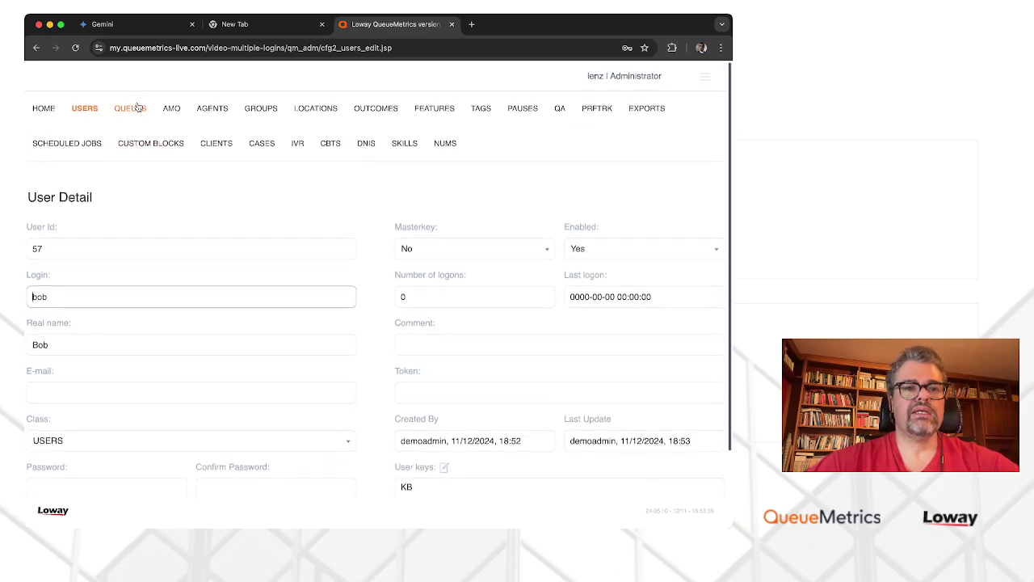
pyautogui.click(132, 107)
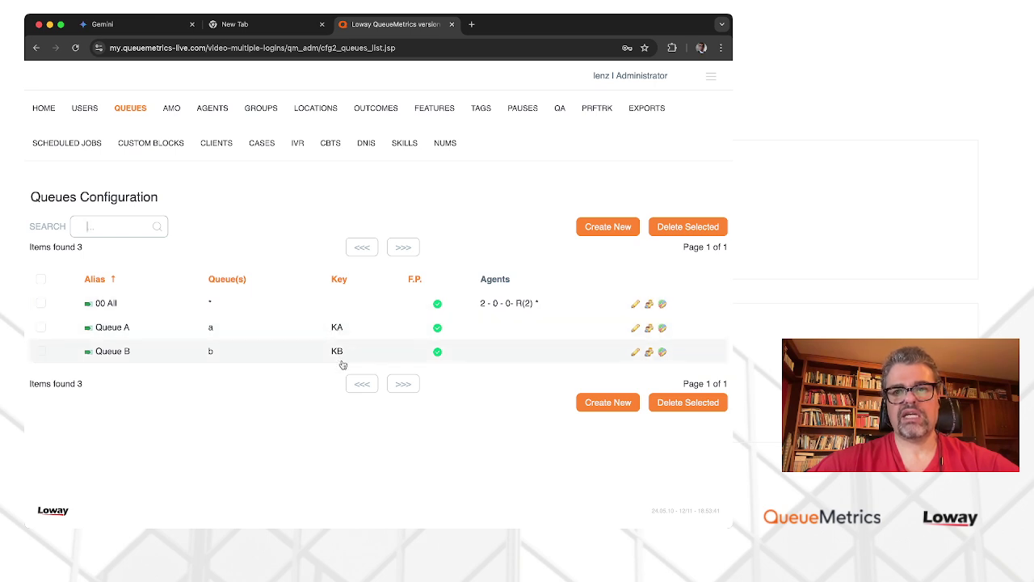
pyautogui.click(44, 108)
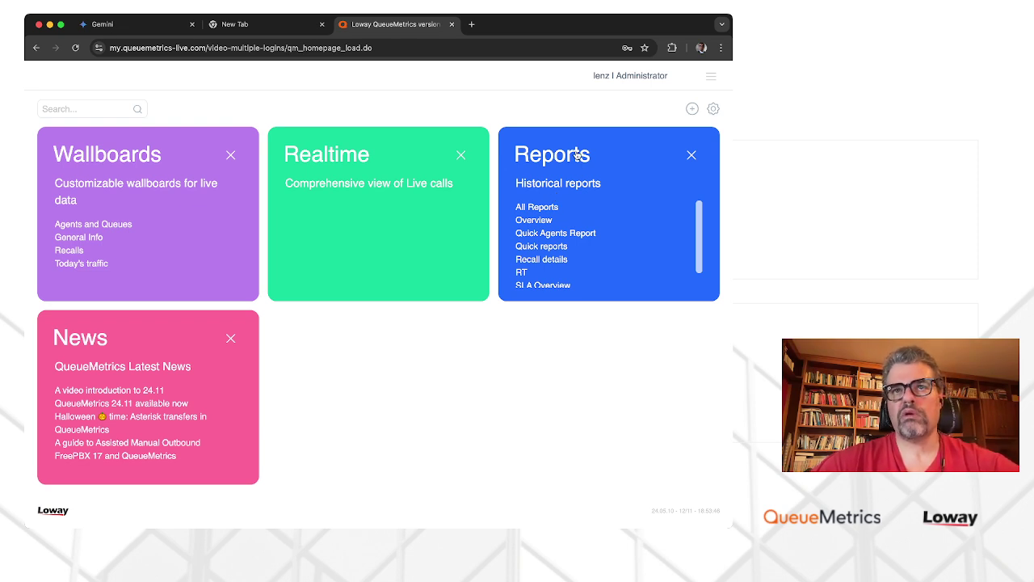
# - Add the Answered calls, by queue (OK07) datablock to a new report, showing Queue A 47 calls and Queue B 55
pyautogui.click(577, 155)
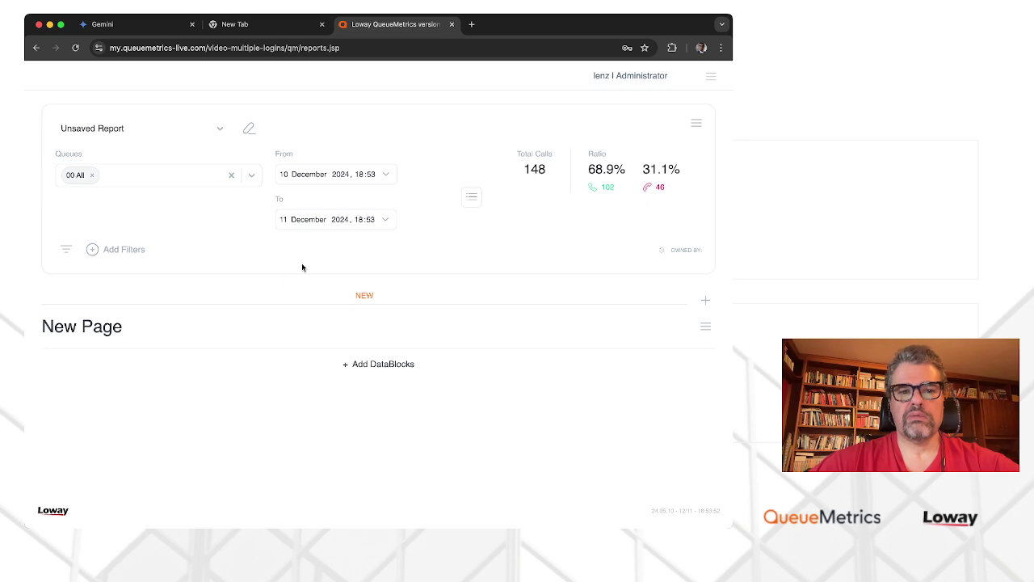
pyautogui.click(374, 364)
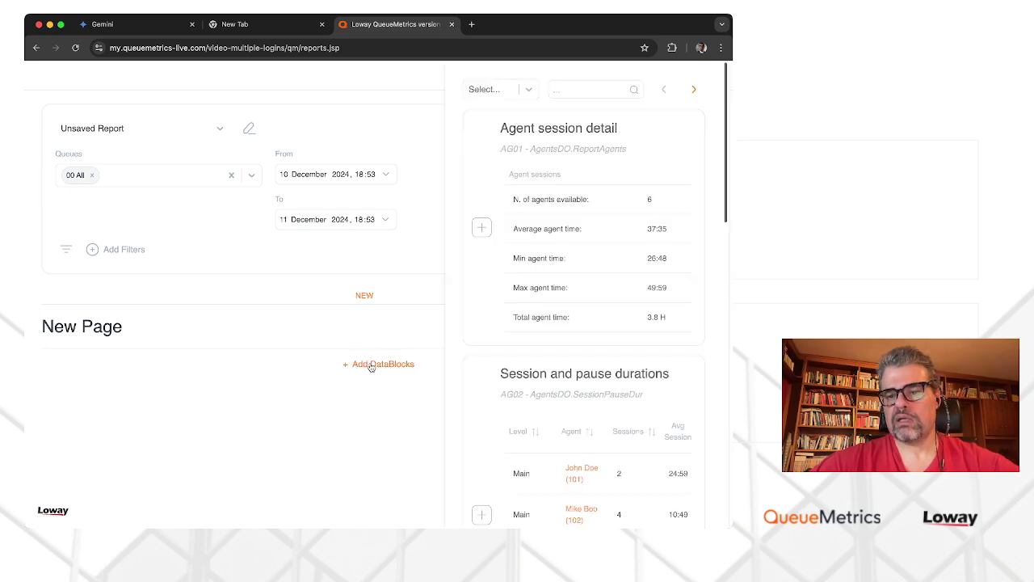
pyautogui.click(593, 73)
pyautogui.write('o')
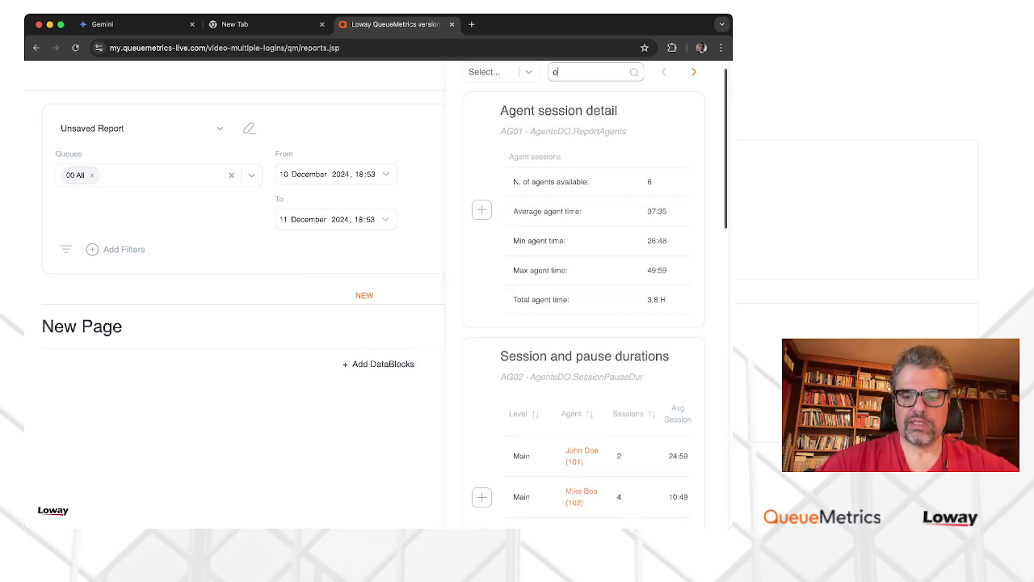
pyautogui.write('k07')
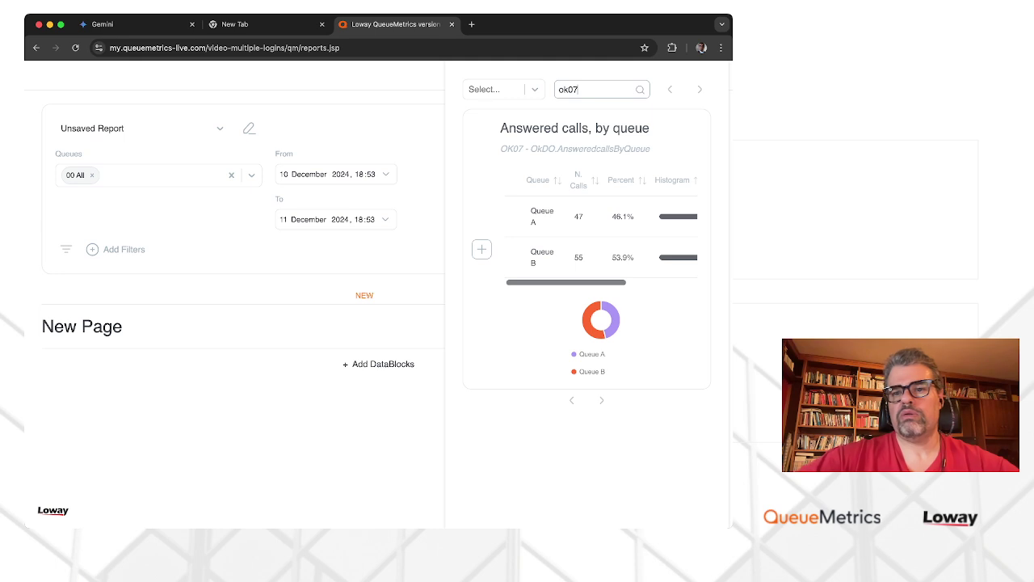
pyautogui.click(481, 249)
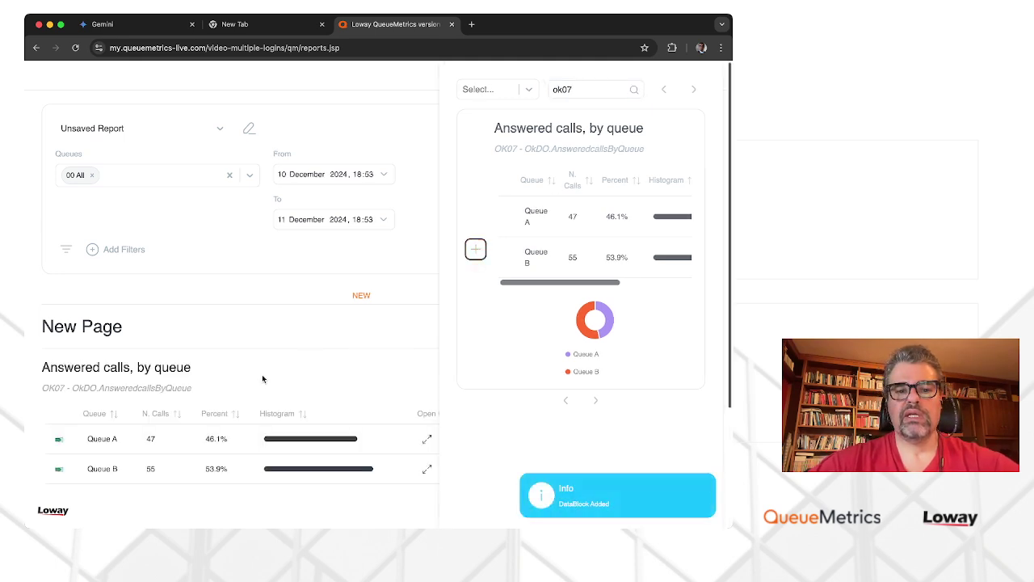
pyautogui.click(321, 343)
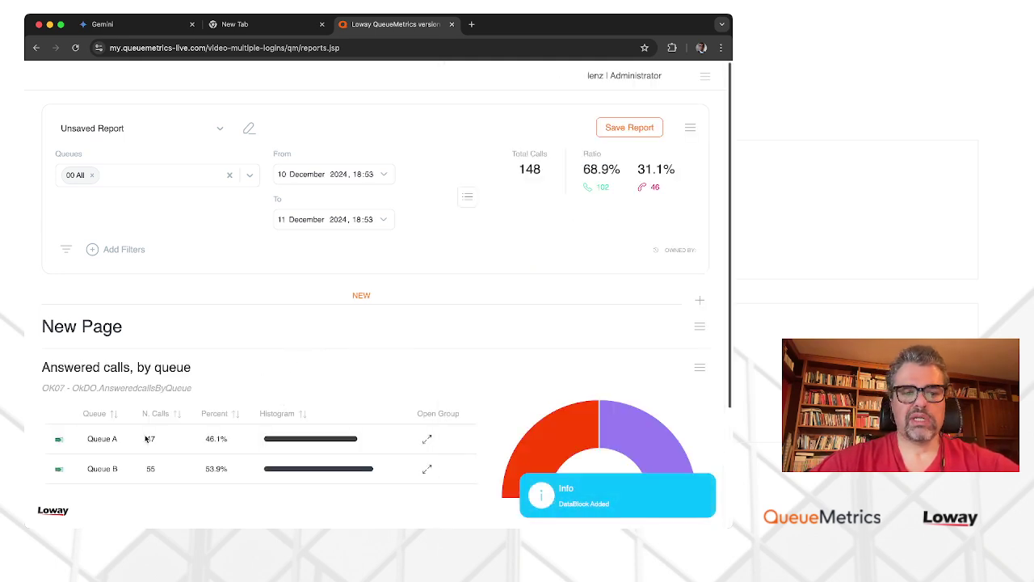
pyautogui.moveTo(87, 439); pyautogui.dragTo(119, 440)
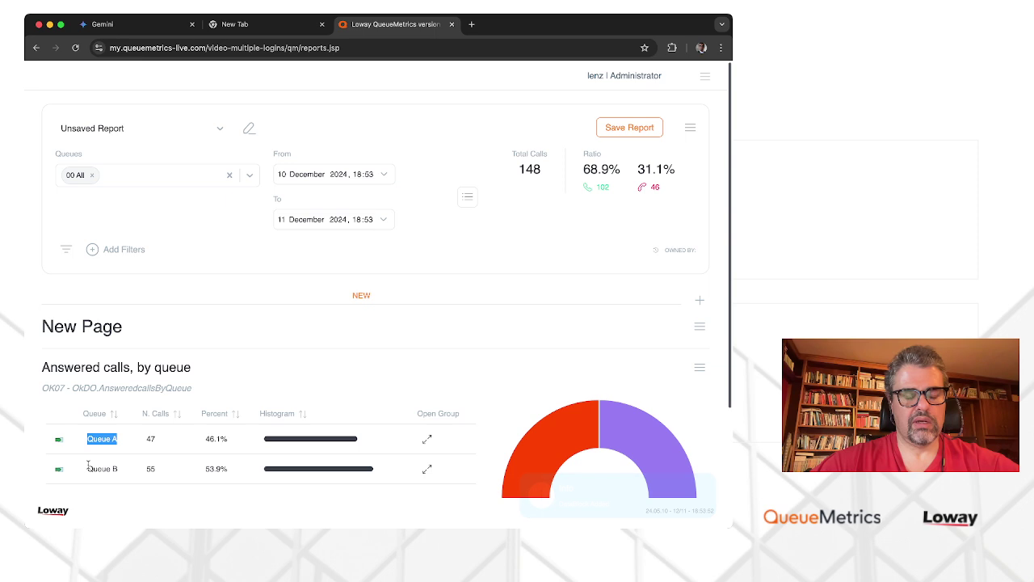
pyautogui.moveTo(87, 470); pyautogui.dragTo(122, 475)
pyautogui.moveTo(146, 439); pyautogui.dragTo(157, 441)
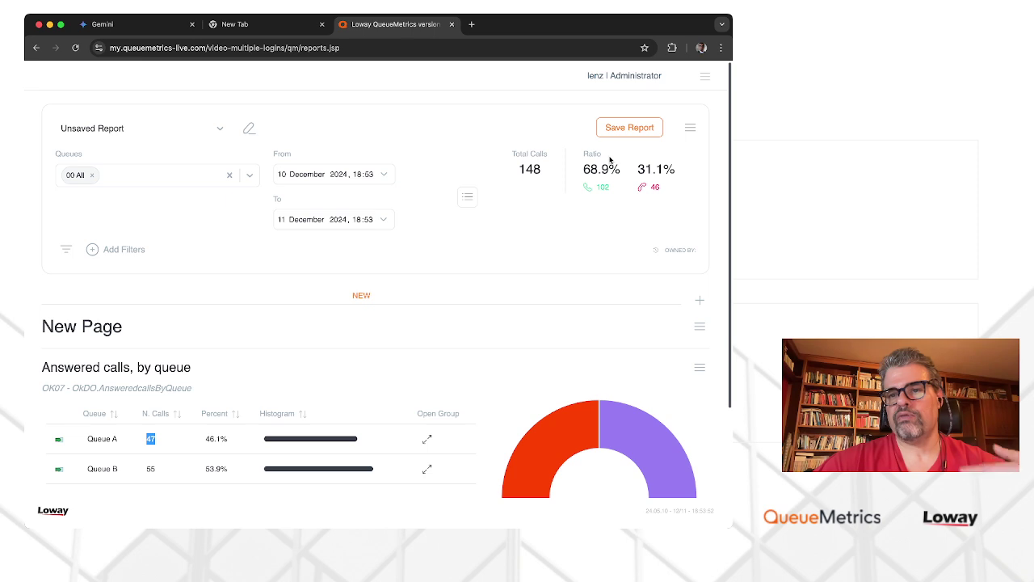
# - Title the report 00Report
pyautogui.click(647, 130)
pyautogui.moveTo(396, 289); pyautogui.dragTo(261, 268)
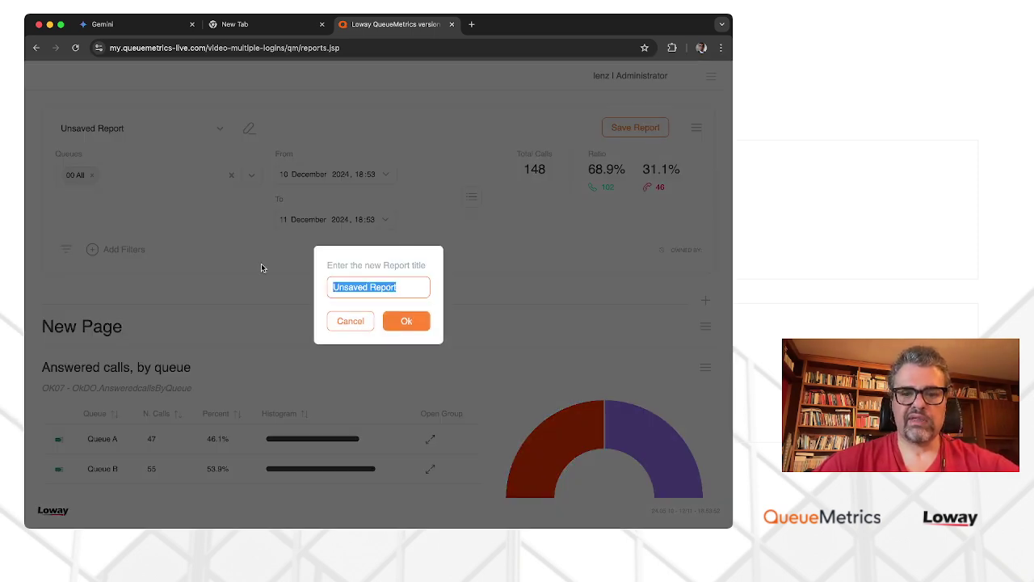
pyautogui.write('00Report')
pyautogui.click(408, 328)
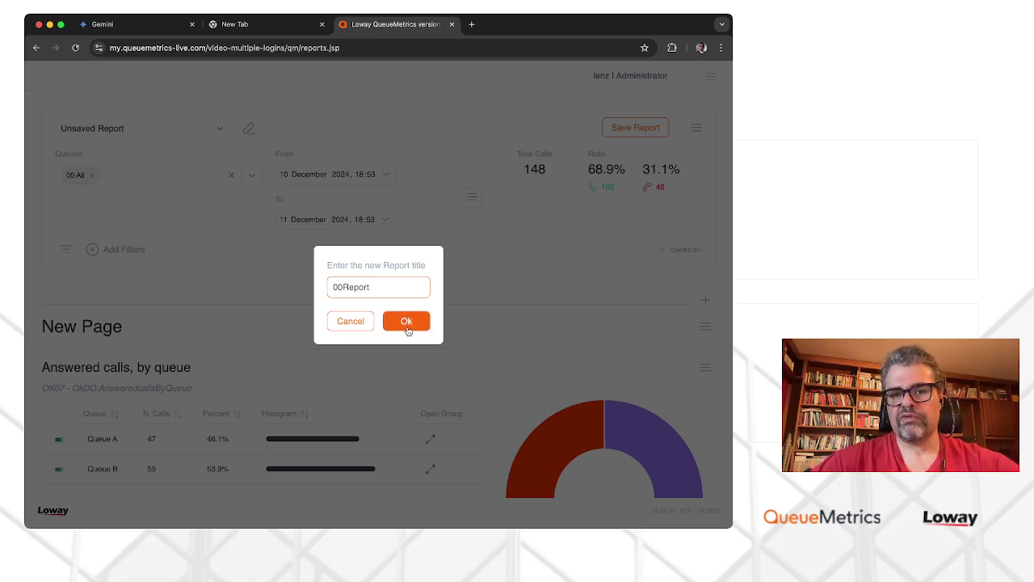
# - Switch on Public in the report settings and save the report
pyautogui.click(688, 128)
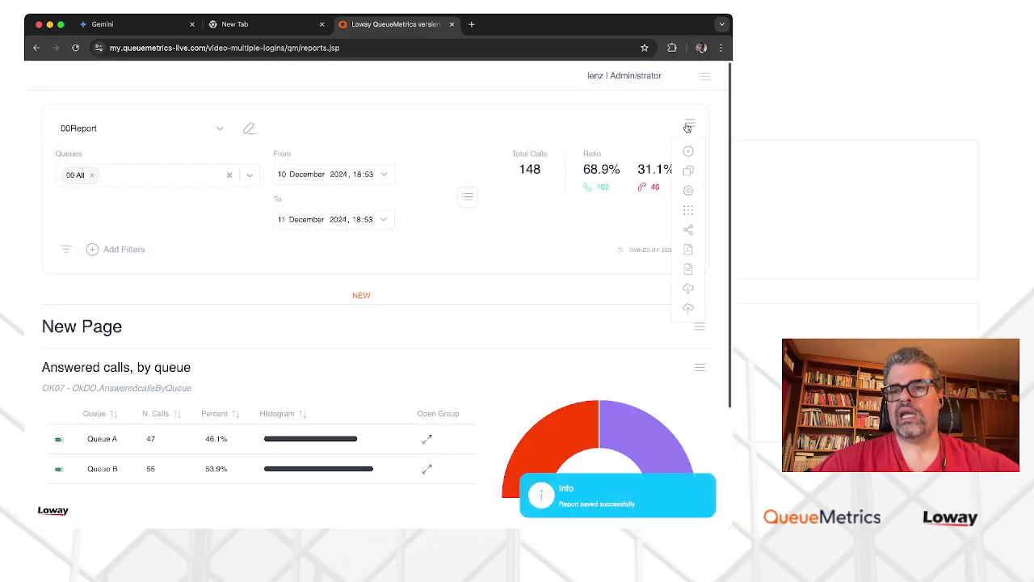
pyautogui.click(688, 189)
pyautogui.scroll(-1, 644, 145)
pyautogui.click(636, 106)
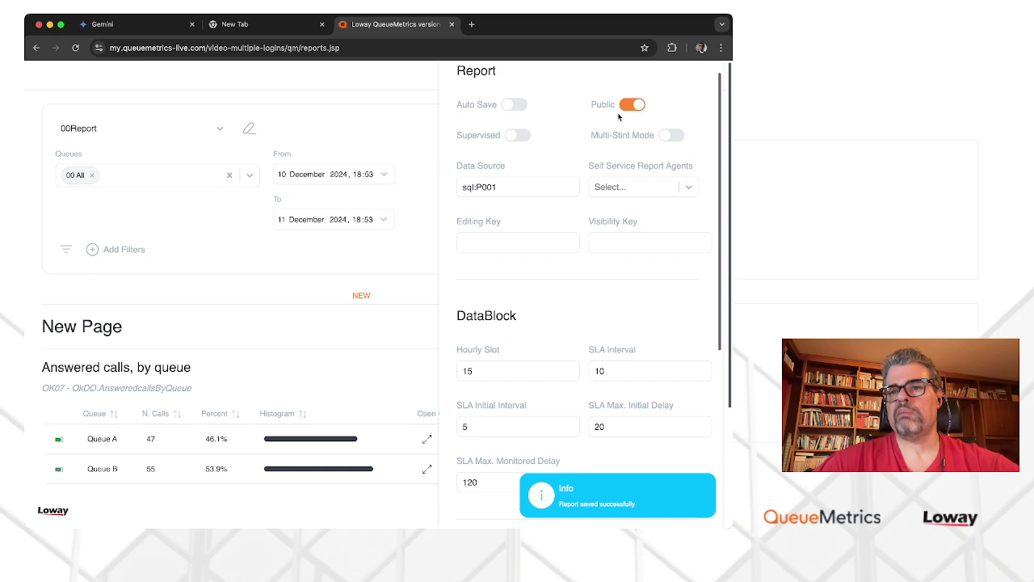
pyautogui.click(384, 132)
pyautogui.click(619, 127)
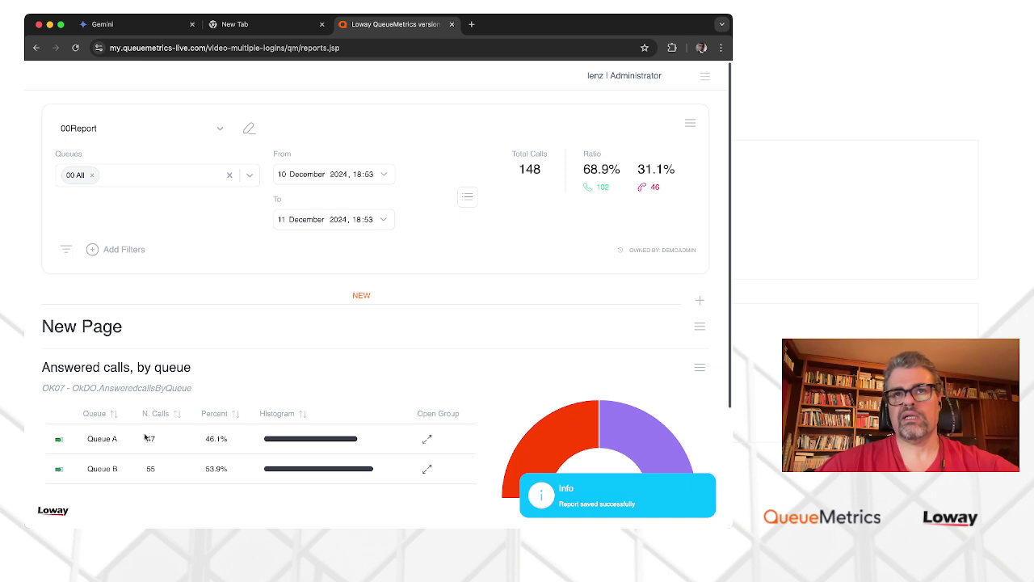
pyautogui.moveTo(705, 75)
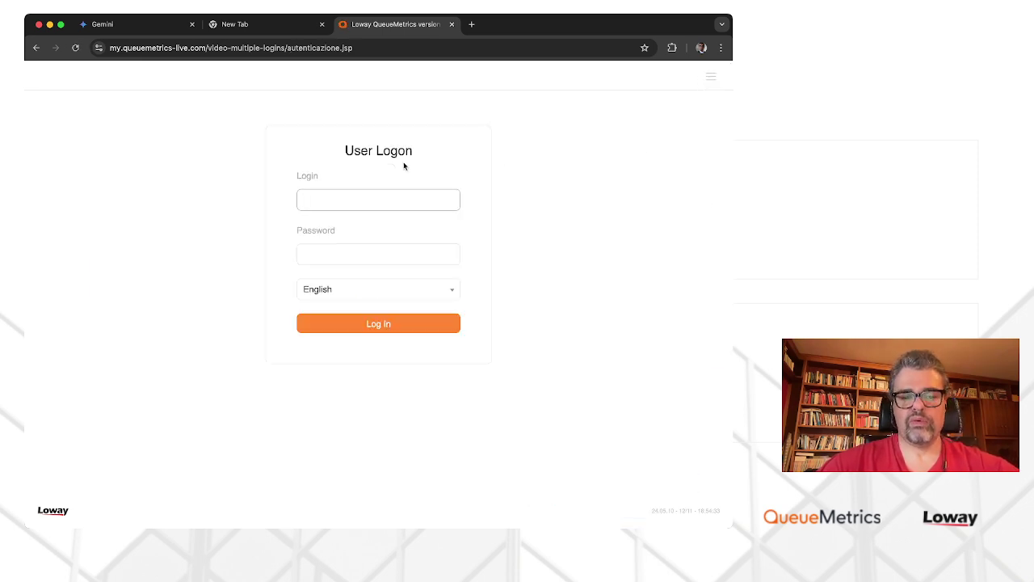
# - Log in as alice with her password
pyautogui.write('alice')
pyautogui.press('Tab')
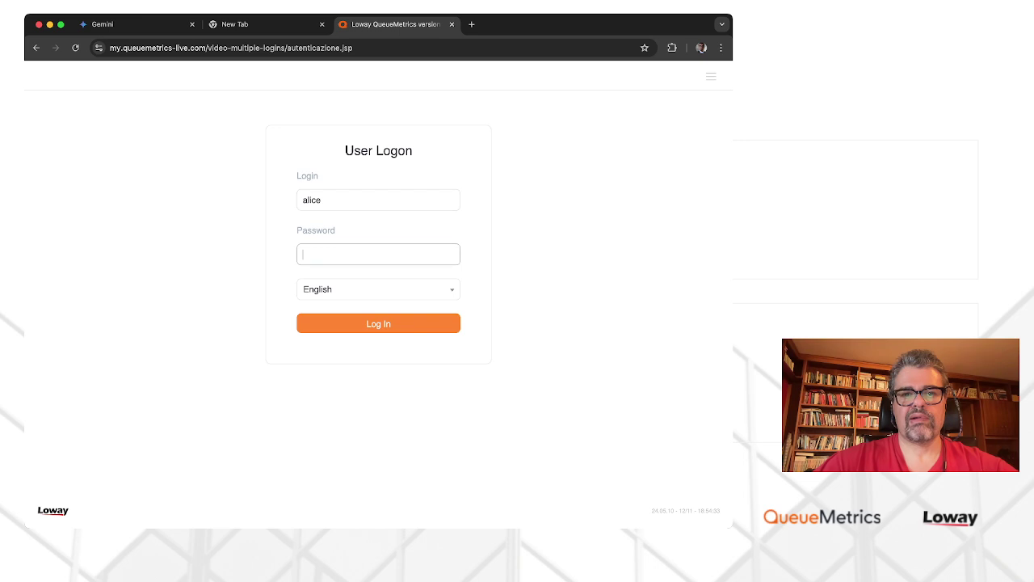
pyautogui.write('•••')
pyautogui.click(390, 324)
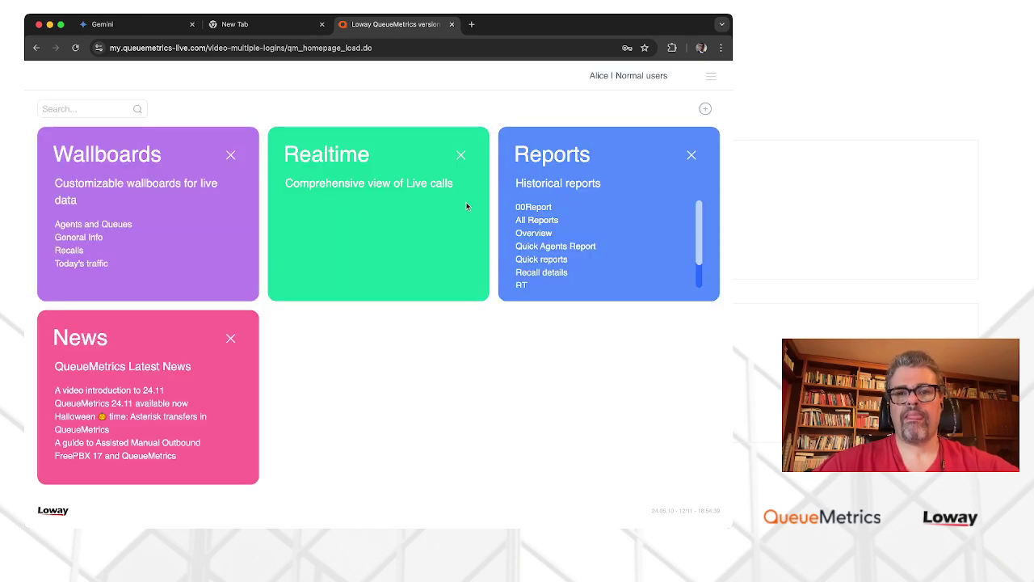
# - Open 00Report, confirm it lists only Queue A for alice, and return home
pyautogui.click(533, 208)
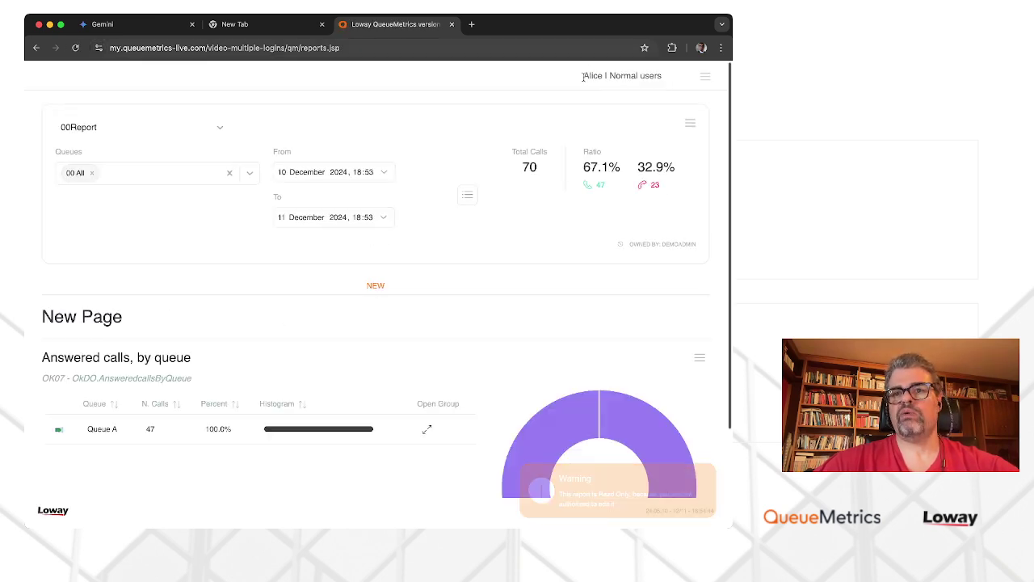
pyautogui.moveTo(581, 76); pyautogui.dragTo(603, 73)
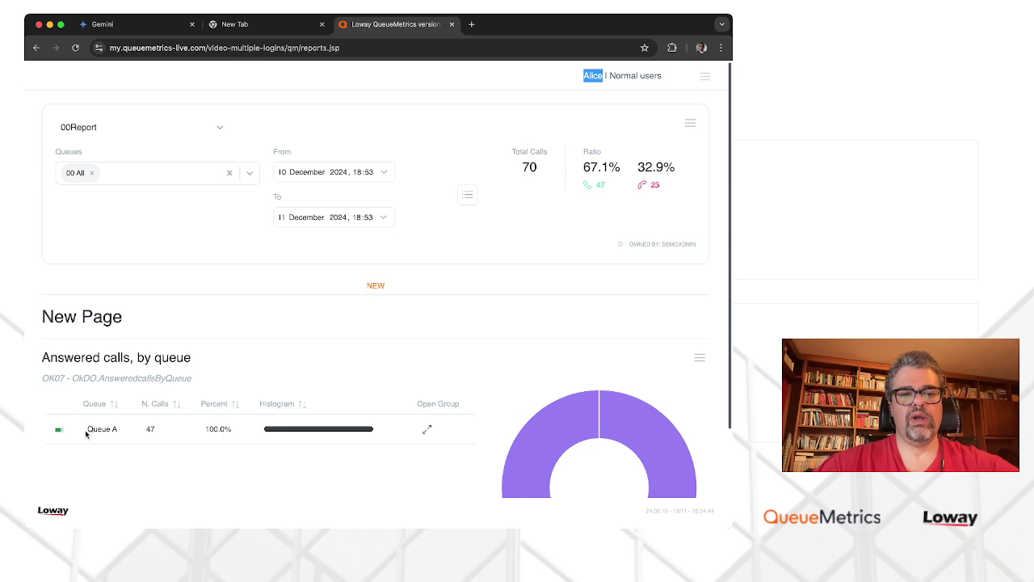
pyautogui.moveTo(86, 434); pyautogui.dragTo(122, 434)
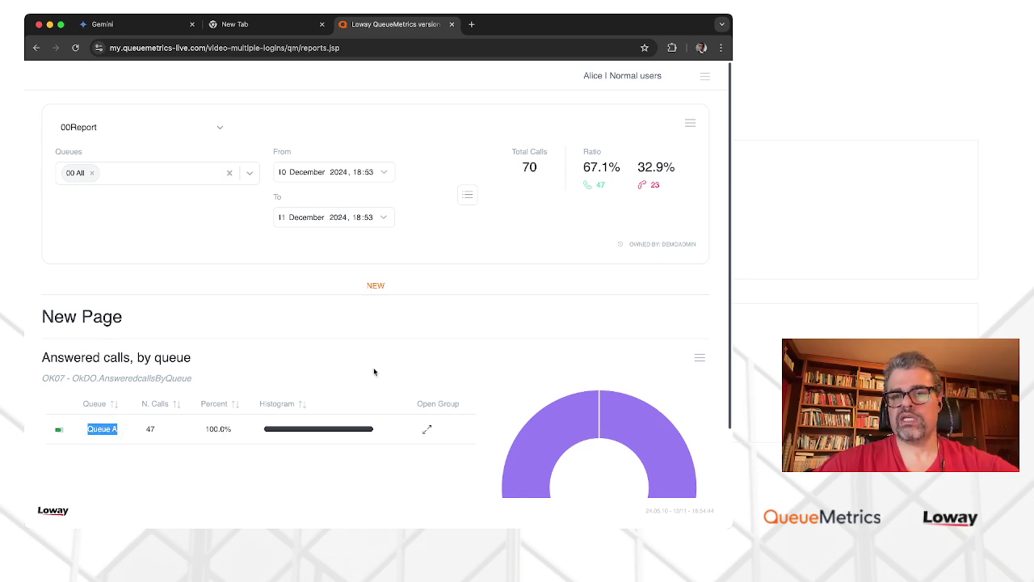
pyautogui.click(505, 83)
pyautogui.click(703, 76)
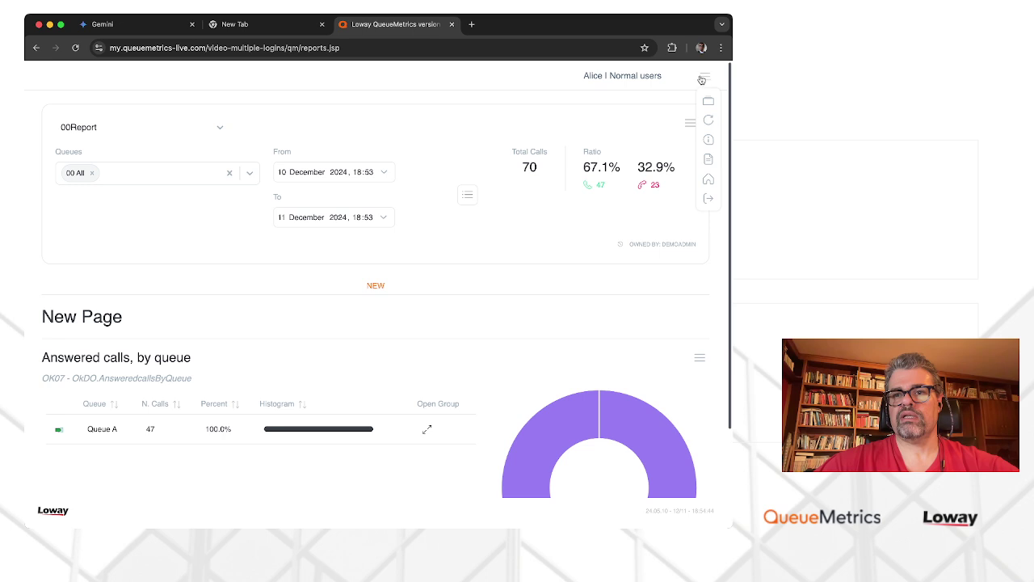
pyautogui.click(704, 157)
pyautogui.click(705, 77)
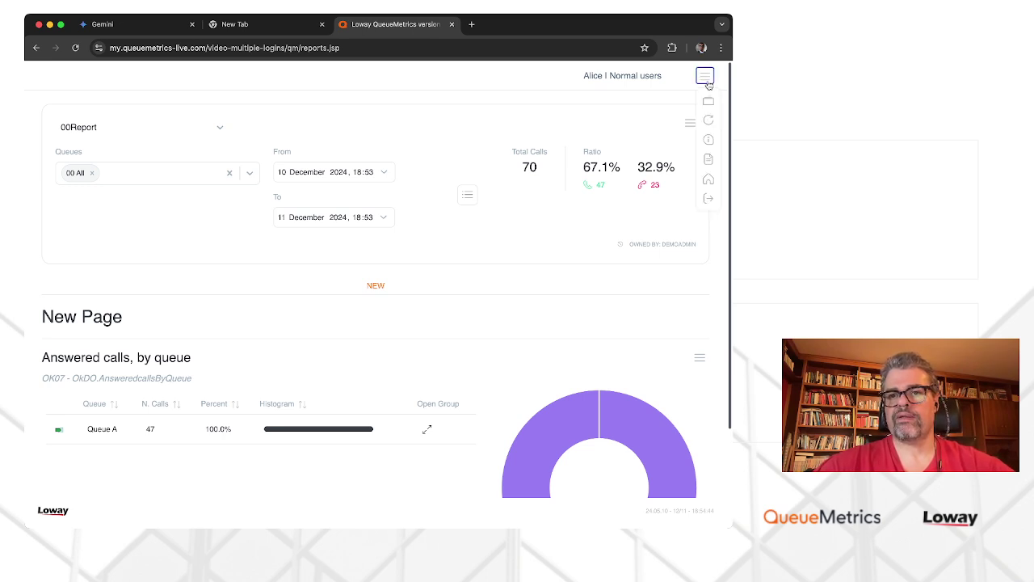
pyautogui.click(709, 180)
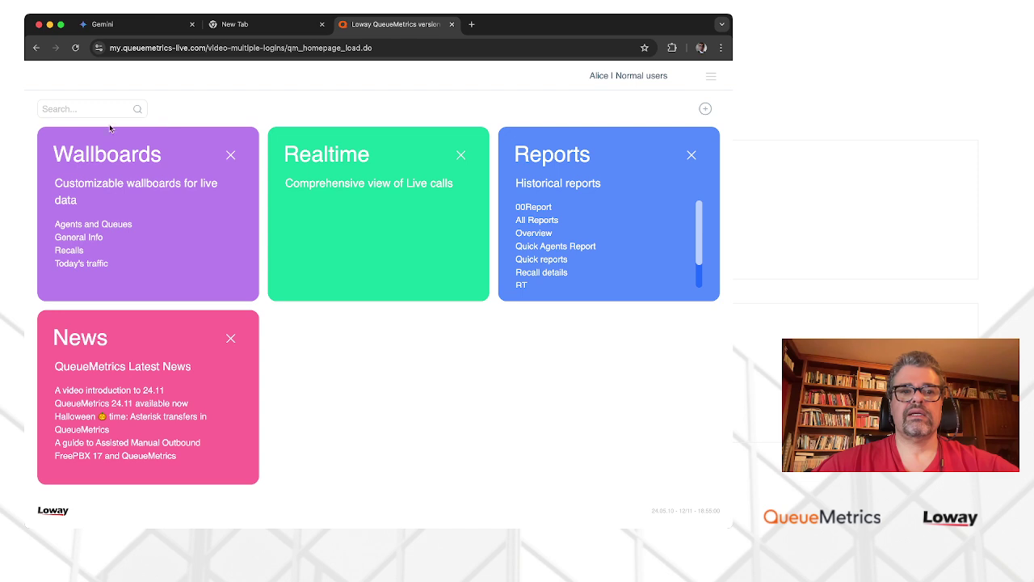
# - Check the General Info realtime wallboard shows only Queue A, then go back home
pyautogui.click(79, 238)
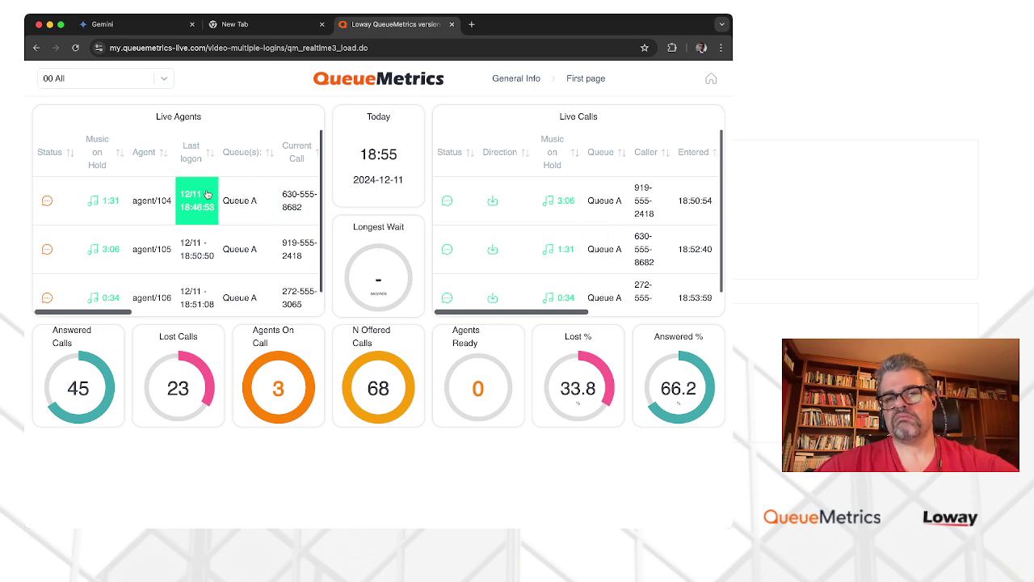
pyautogui.click(710, 80)
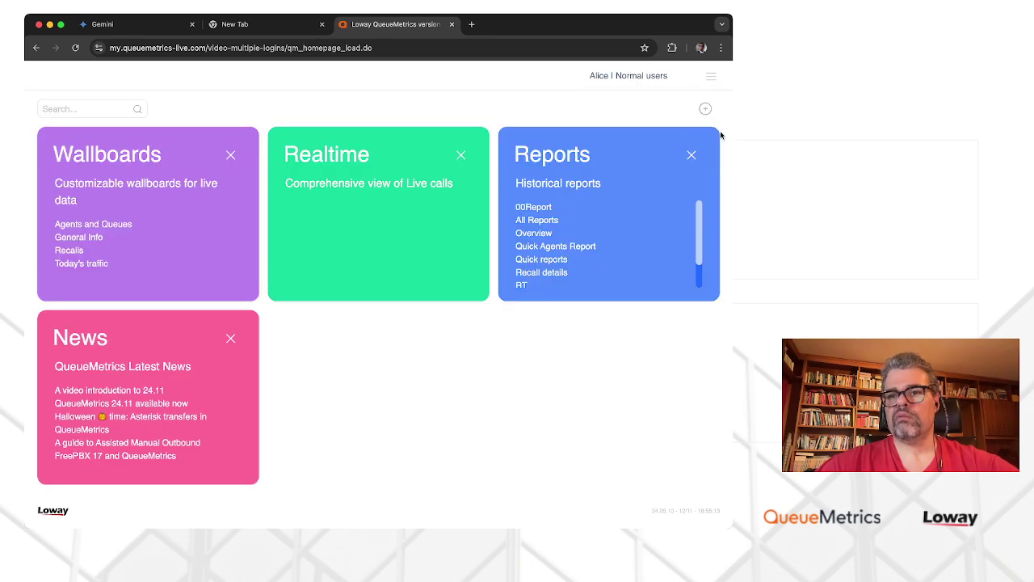
pyautogui.click(711, 76)
# - Log out and log back in as bob with his password
pyautogui.click(715, 200)
pyautogui.write('bob')
pyautogui.press('Tab')
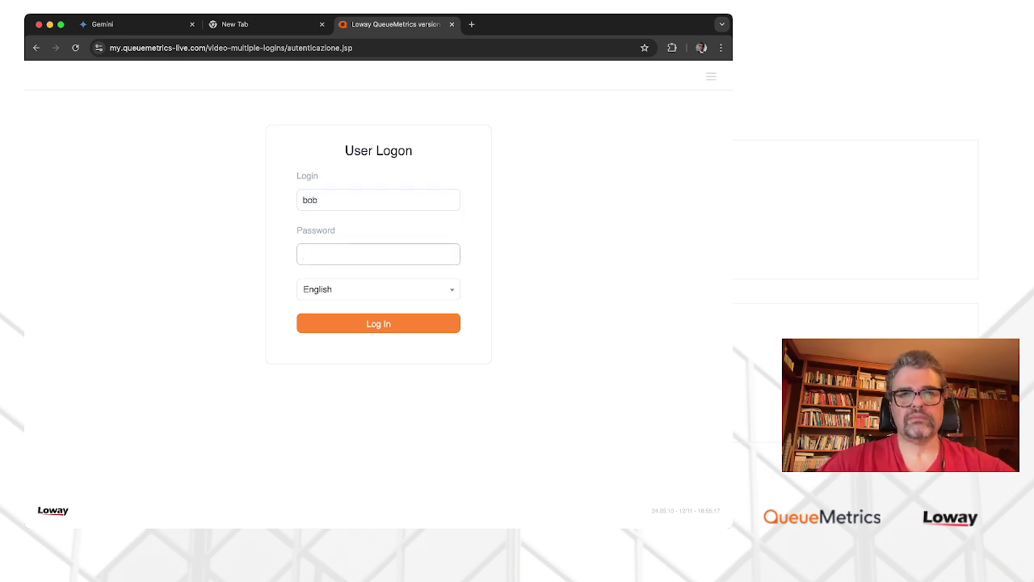
pyautogui.write('••')
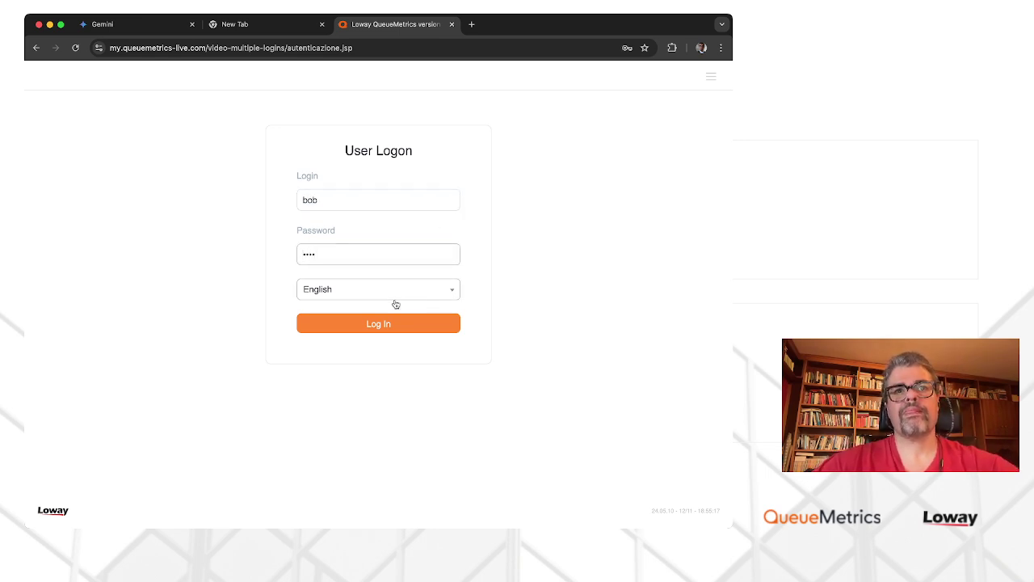
pyautogui.click(352, 325)
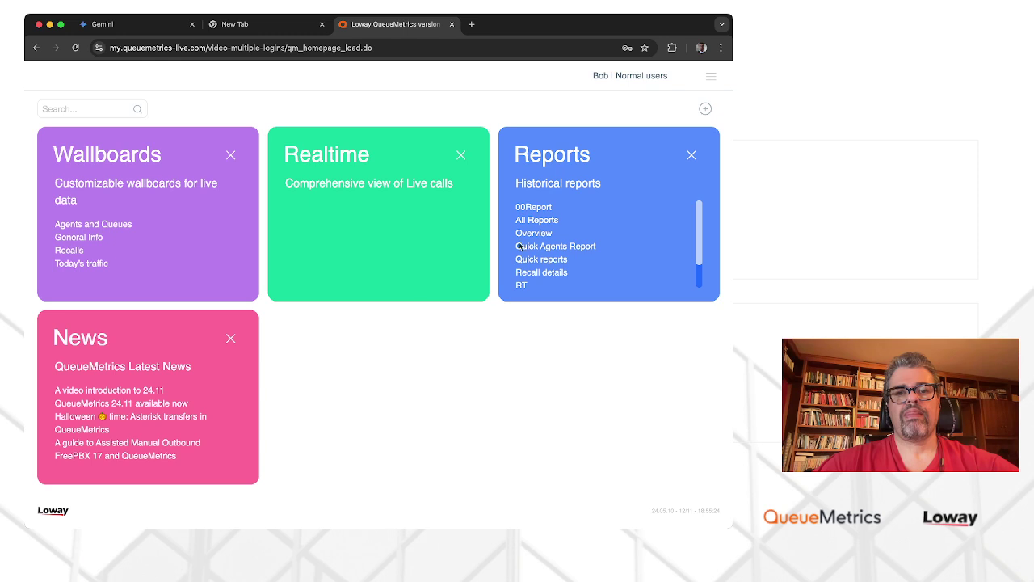
# - Confirm 00Report lists only Queue B, then open the General Info realtime wallboard
pyautogui.click(533, 208)
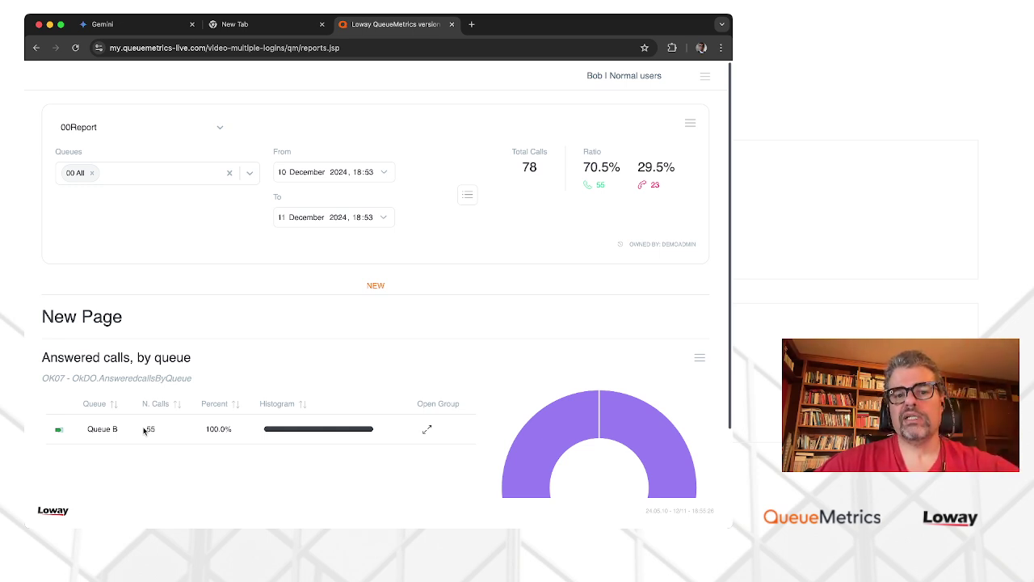
pyautogui.moveTo(124, 431); pyautogui.dragTo(86, 429)
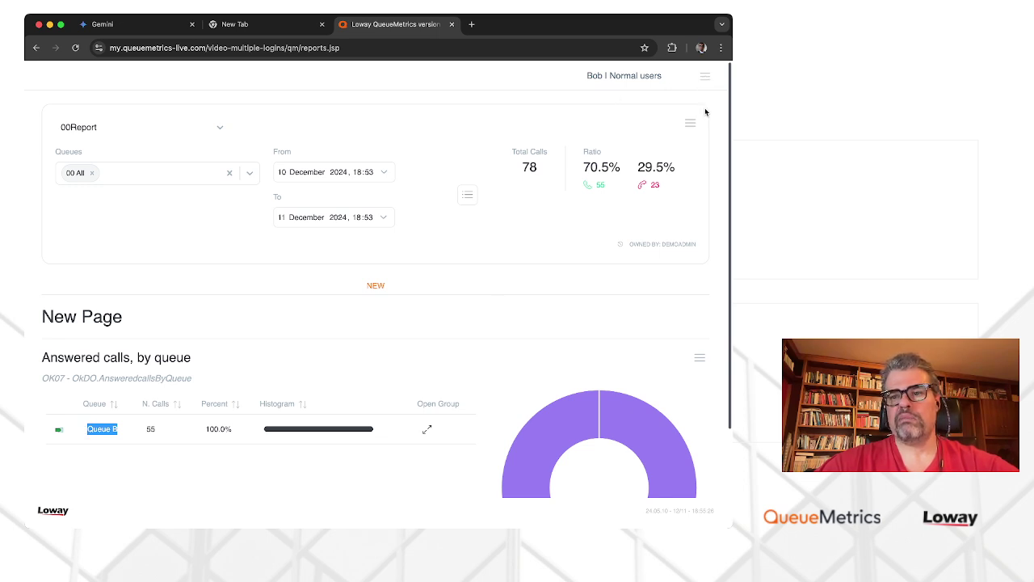
pyautogui.click(696, 166)
pyautogui.moveTo(706, 82)
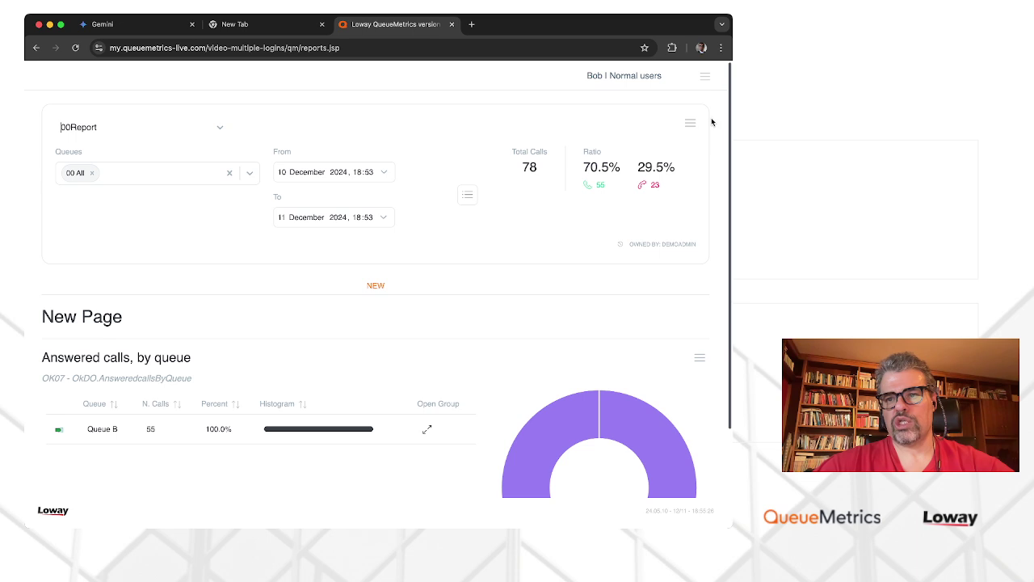
pyautogui.click(706, 99)
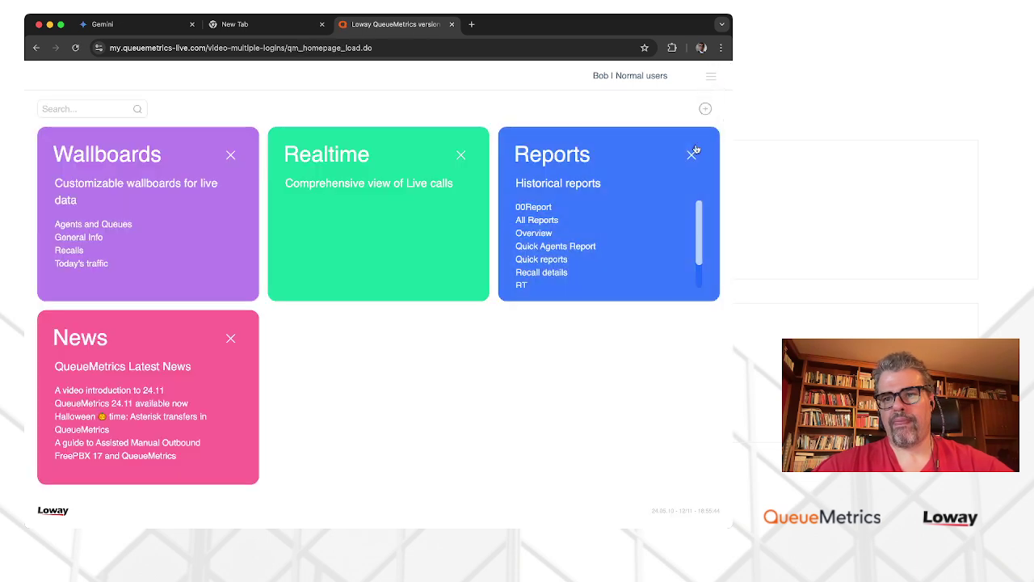
pyautogui.click(90, 239)
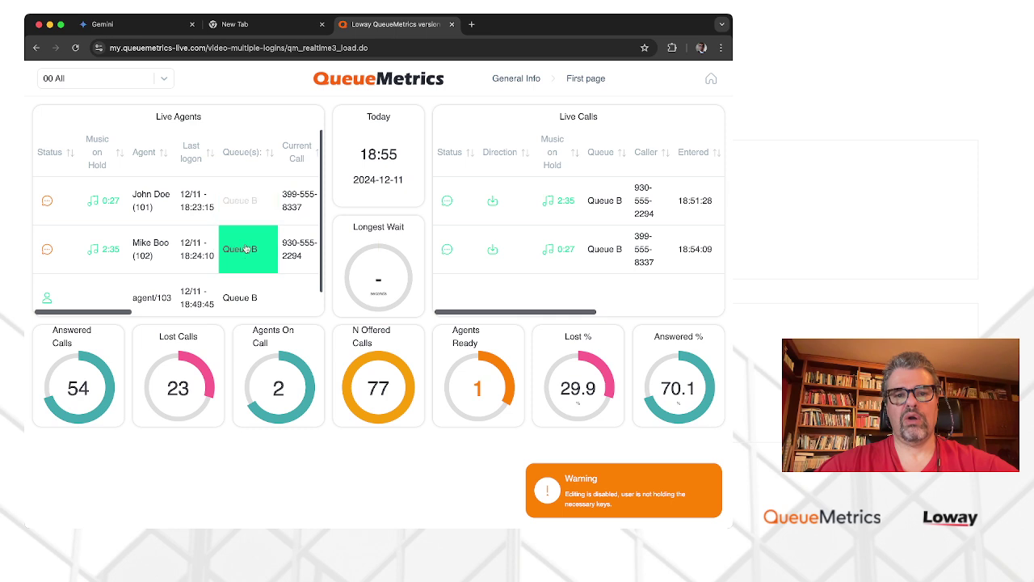